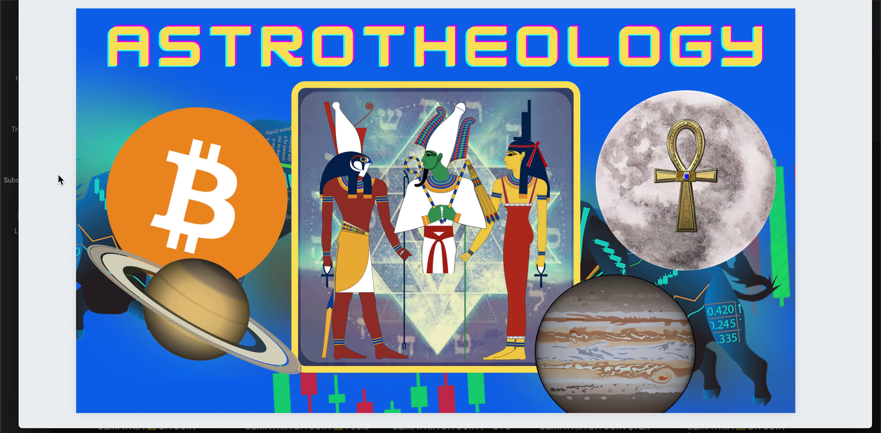
Close the Astrotheology image and bring Brave's YouTube channel videos page to the front.
{"action": "mouse_move", "coordinate": [322, 427]}
{"action": "left_click", "coordinate": [274, 425]}
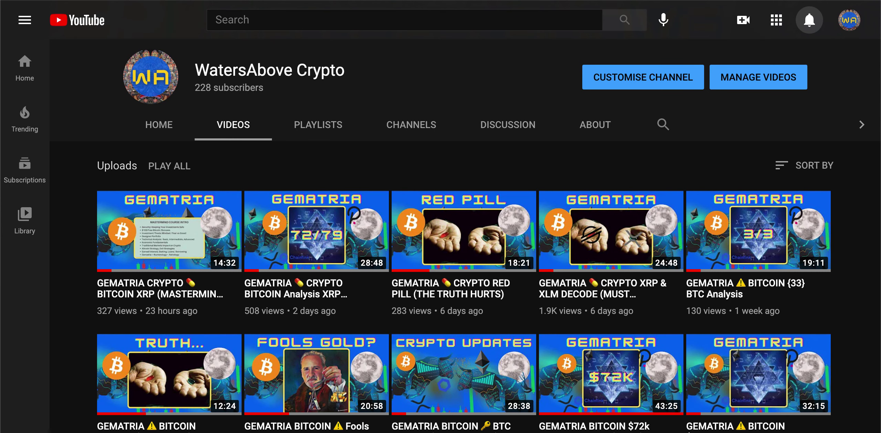
Switch from the browser to the TradingView XRP/USD daily chart.
{"action": "key", "text": "super+Tab"}
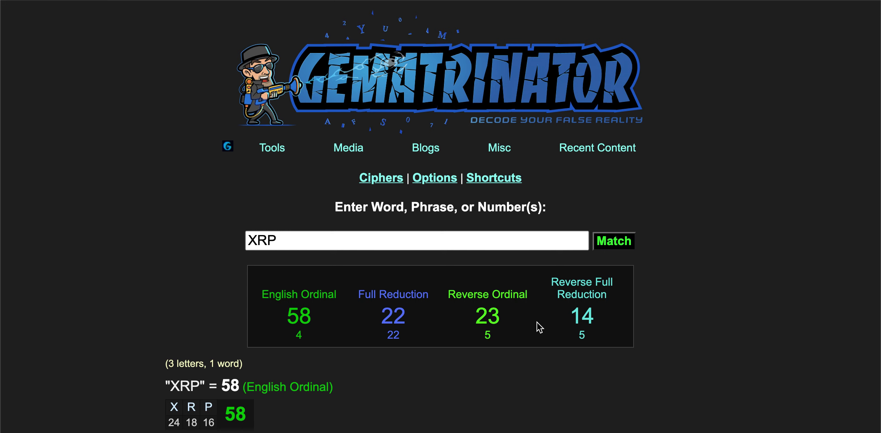
Scroll through the Gematrinator results for XRP and Ripple.
{"action": "scroll", "coordinate": [537, 324], "scroll_direction": "down", "scroll_amount": 7}
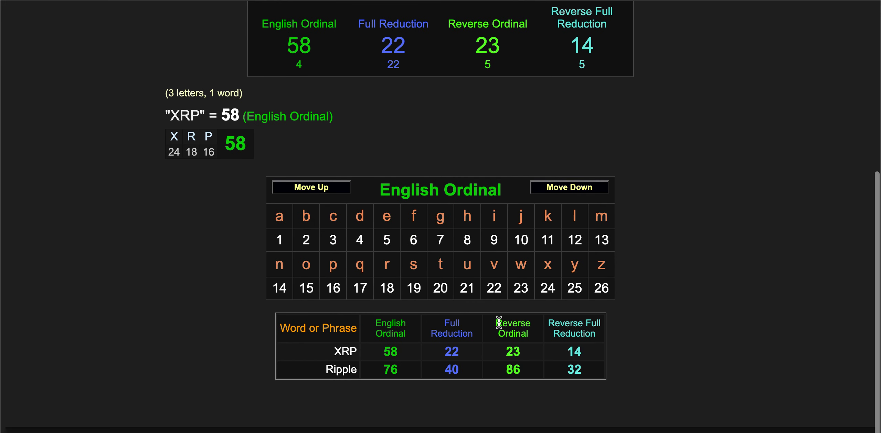
{"action": "scroll", "coordinate": [396, 387], "scroll_direction": "down", "scroll_amount": 1}
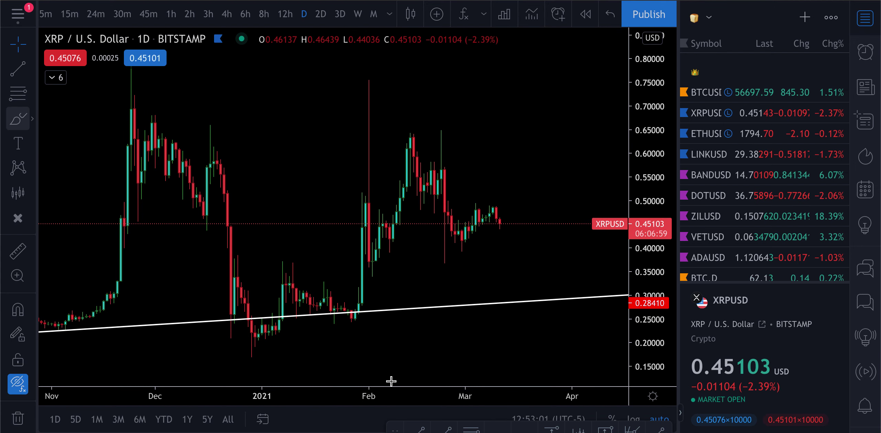
Draw a rising trend line from the early-January low to about 0.4076 in mid-March.
{"action": "left_click", "coordinate": [421, 428]}
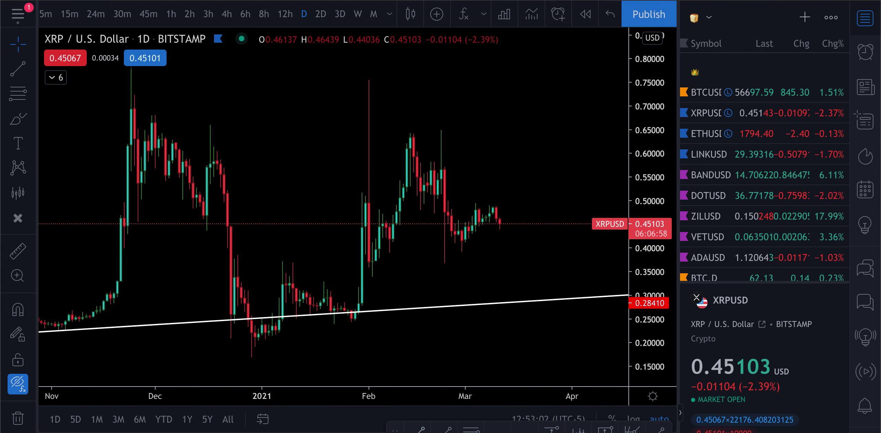
{"action": "left_click", "coordinate": [261, 284]}
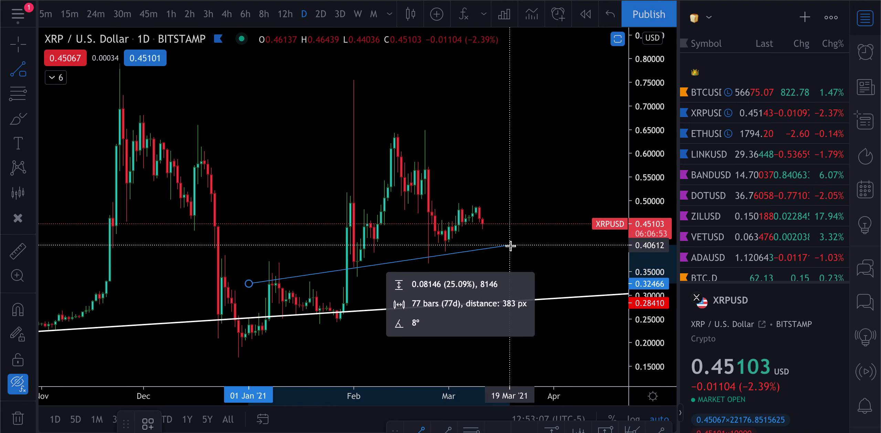
{"action": "left_click", "coordinate": [505, 244]}
{"action": "scroll", "coordinate": [507, 244], "scroll_direction": "right", "scroll_amount": 3}
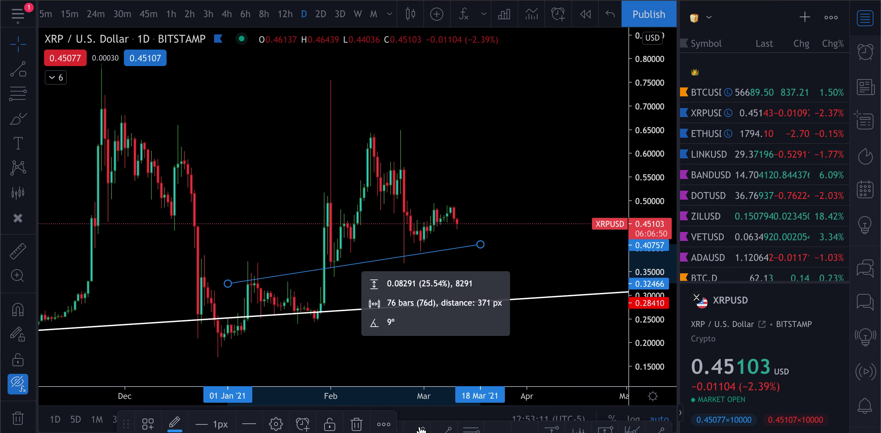
Draw a second trend line across the highs, from about 0.684 down to 0.661.
{"action": "key", "text": "alt+t"}
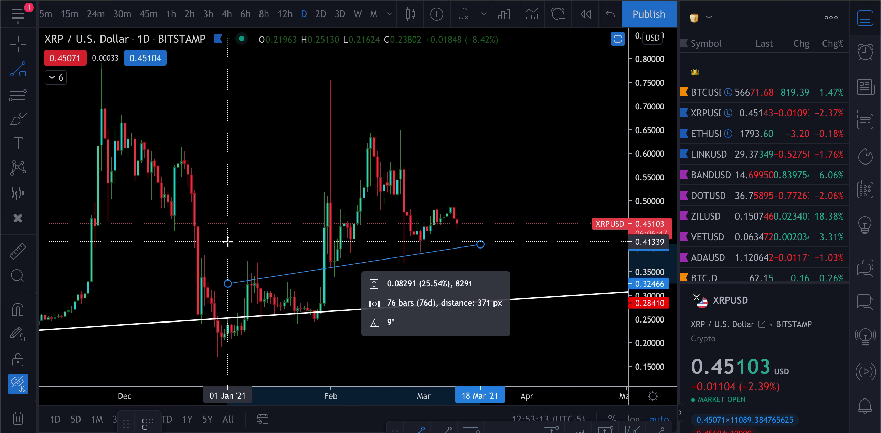
{"action": "left_click", "coordinate": [230, 114]}
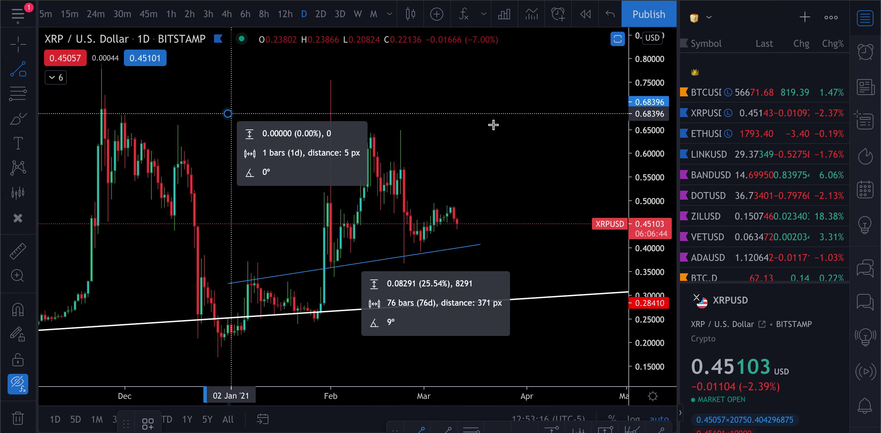
{"action": "left_click", "coordinate": [514, 125]}
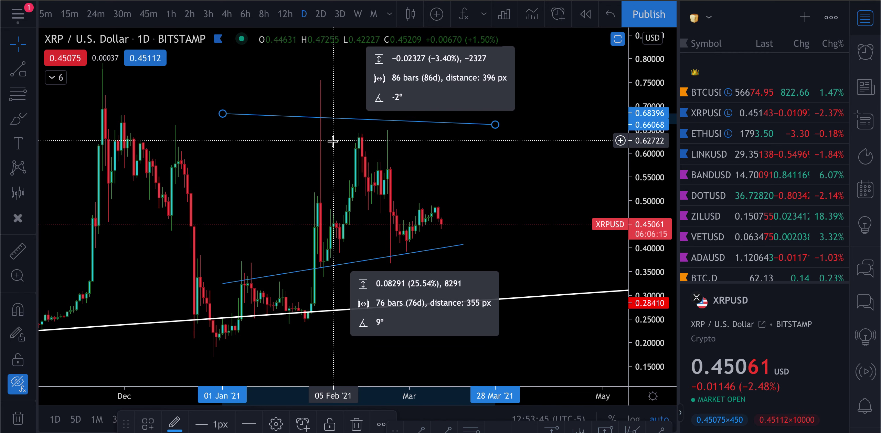
{"action": "scroll", "coordinate": [332, 141], "scroll_direction": "down", "scroll_amount": 1}
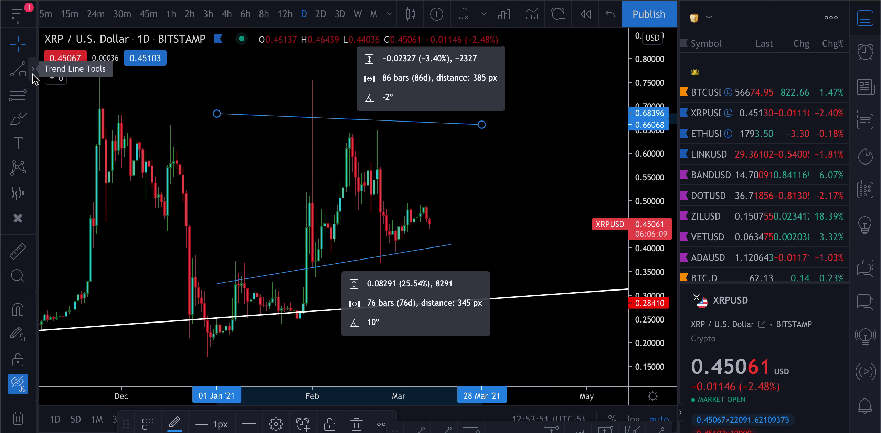
Flatten the rising line into a short segment near 0.405 and delete the upper falling line.
{"action": "left_click", "coordinate": [451, 244]}
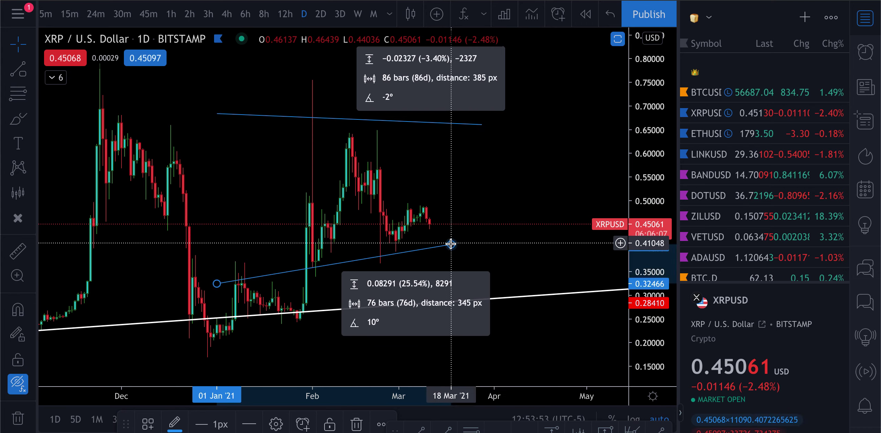
{"action": "left_click_drag", "start_coordinate": [216, 283], "coordinate": [525, 245]}
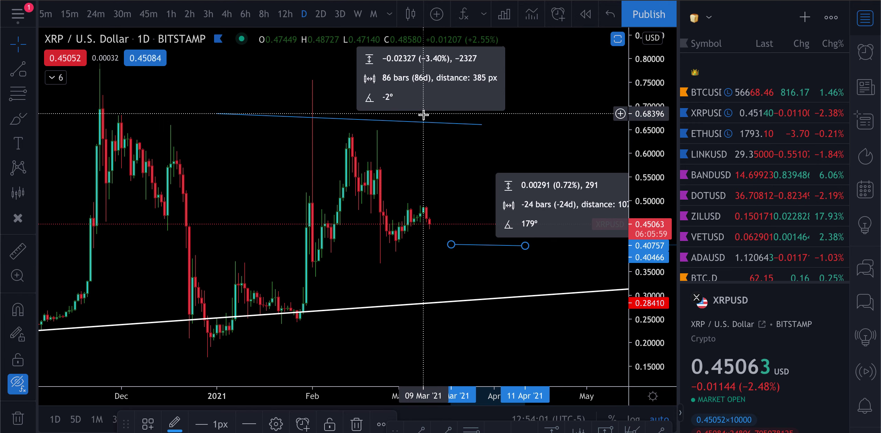
{"action": "left_click", "coordinate": [423, 99]}
{"action": "key", "text": "Delete"}
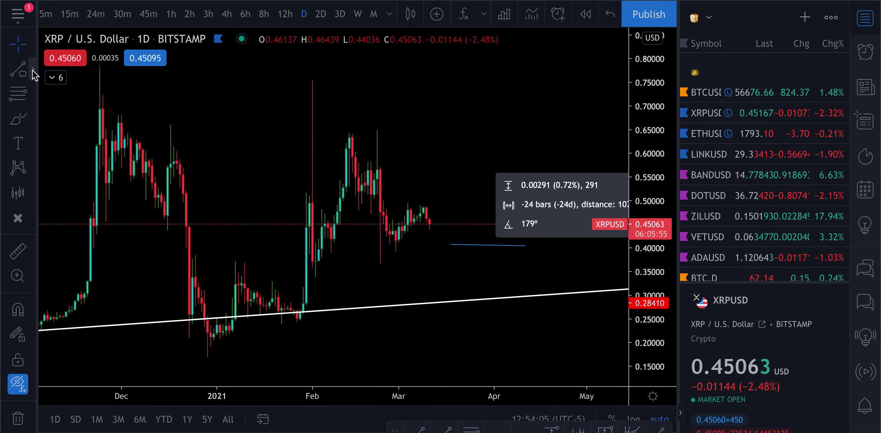
Draw a dark red rectangle from 18 Mar near 0.34 to 11 Apr at 0.681.
{"action": "left_click", "coordinate": [33, 119]}
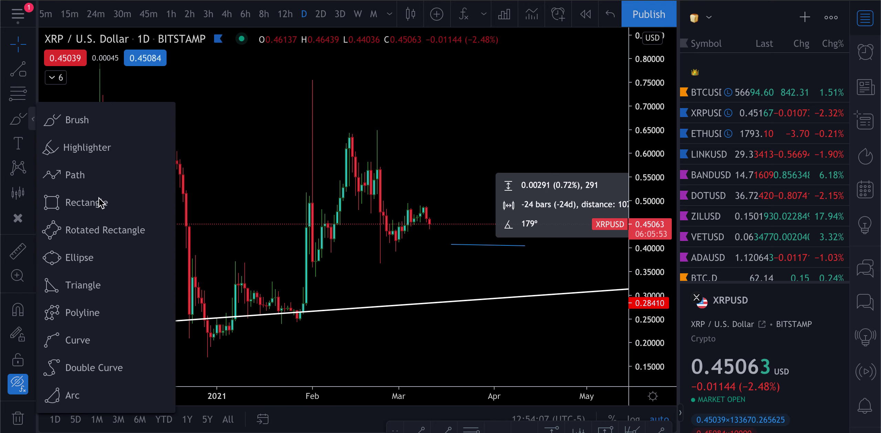
{"action": "left_click", "coordinate": [93, 201]}
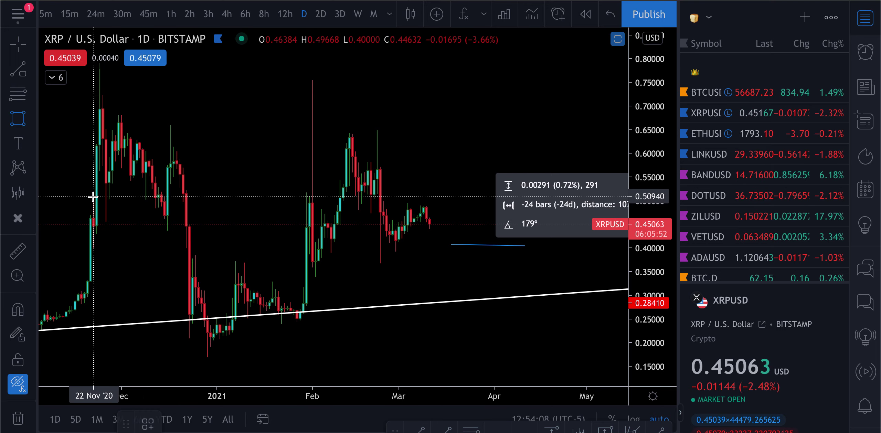
{"action": "left_click", "coordinate": [451, 272]}
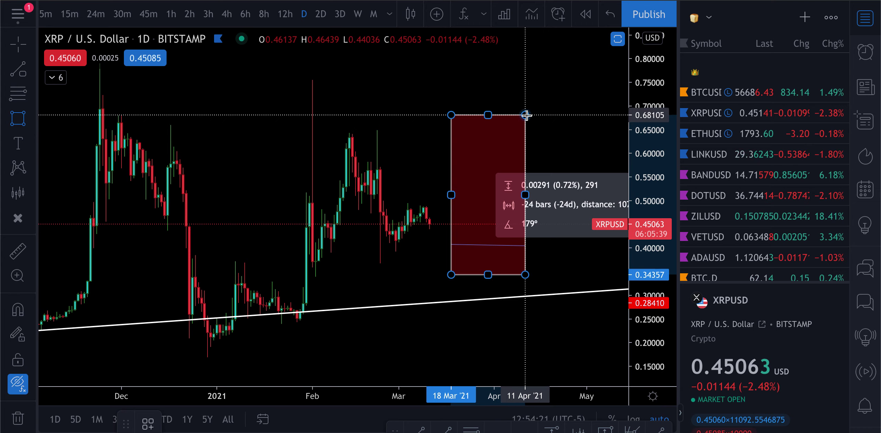
{"action": "left_click", "coordinate": [526, 115]}
{"action": "left_click", "coordinate": [561, 192]}
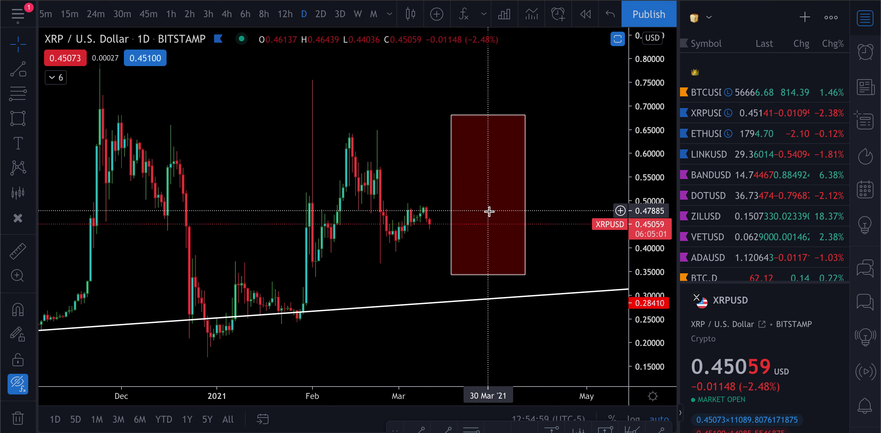
{"action": "scroll", "coordinate": [489, 211], "scroll_direction": "down", "scroll_amount": 1}
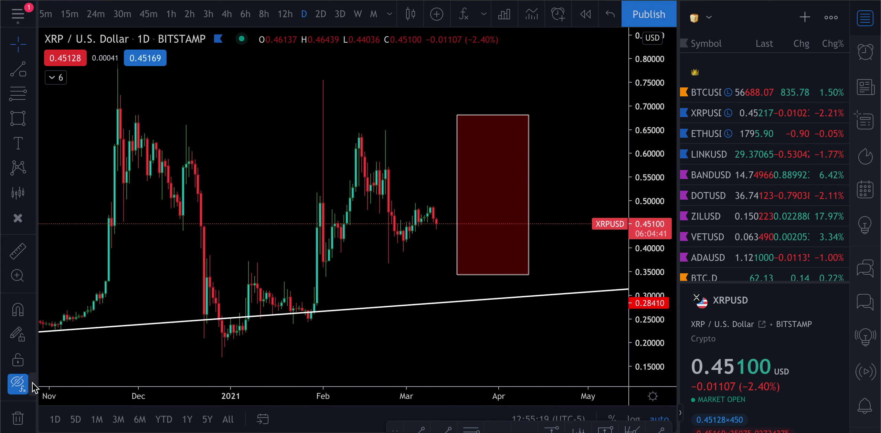
Unhide indicators, then hide SMA/EMA, EMA Ribbon, Vol and VPVR and collapse the legend.
{"action": "left_click", "coordinate": [32, 382]}
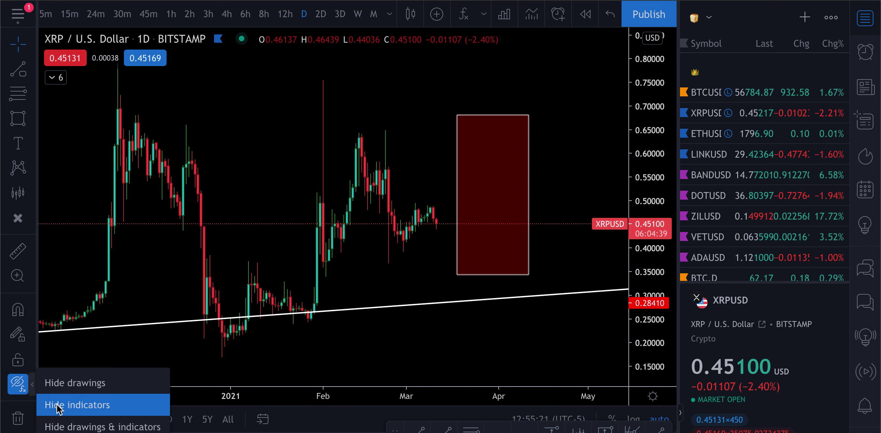
{"action": "left_click", "coordinate": [57, 405]}
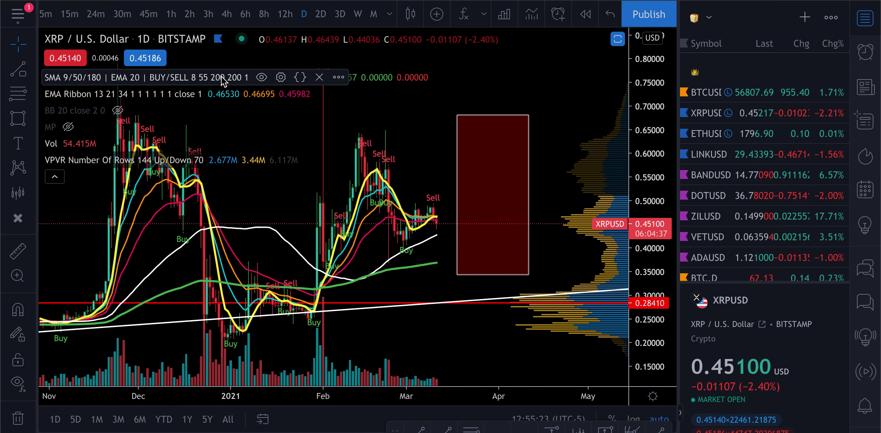
{"action": "left_click", "coordinate": [261, 77]}
{"action": "left_click", "coordinate": [213, 94]}
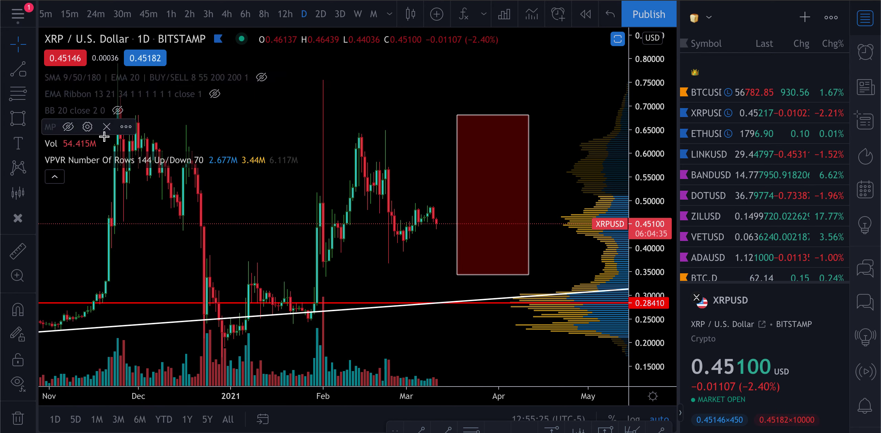
{"action": "left_click", "coordinate": [73, 143]}
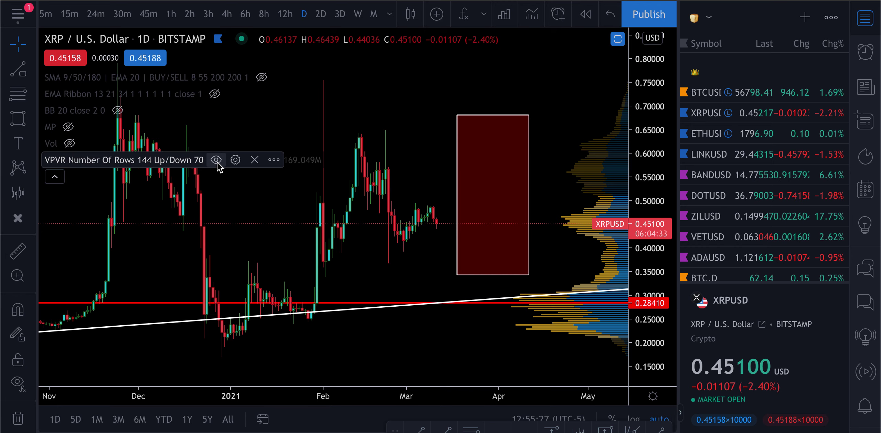
{"action": "left_click", "coordinate": [216, 159]}
{"action": "left_click", "coordinate": [54, 177]}
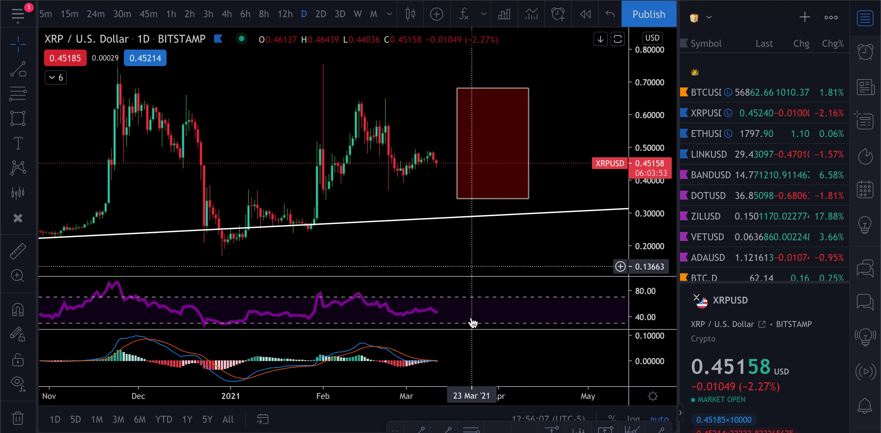
Toggle the MACD pane maximized and back, ending with price, RSI and MACD panes shown together.
{"action": "double_click", "coordinate": [470, 349]}
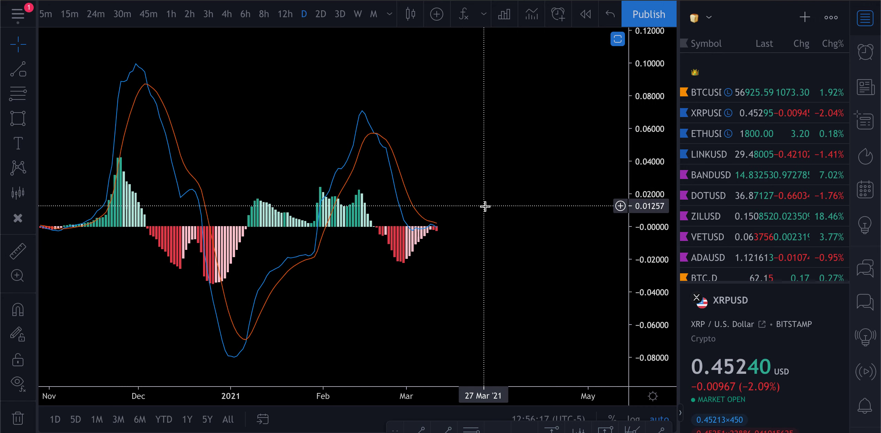
{"action": "double_click", "coordinate": [469, 201]}
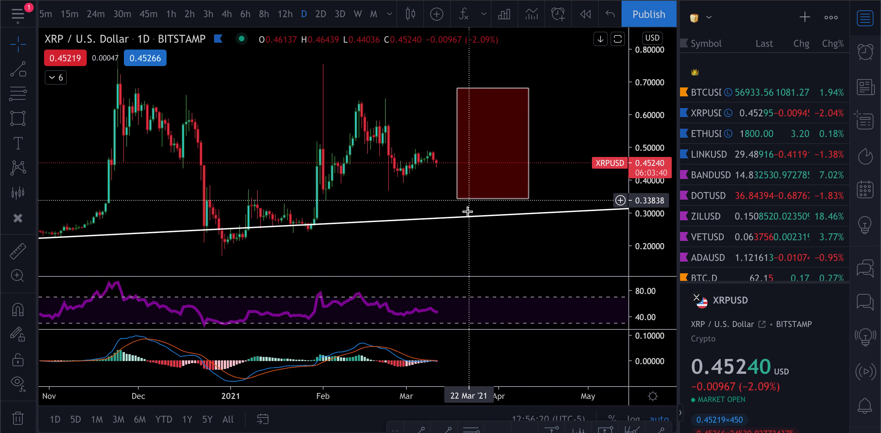
{"action": "double_click", "coordinate": [460, 340]}
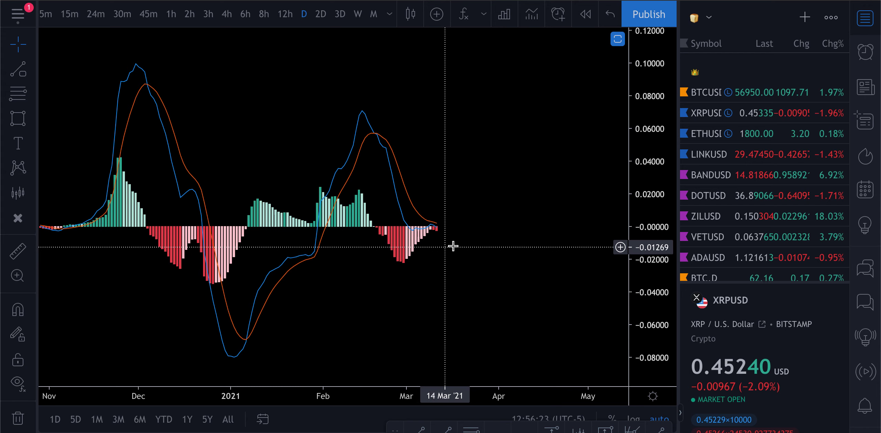
{"action": "double_click", "coordinate": [484, 180]}
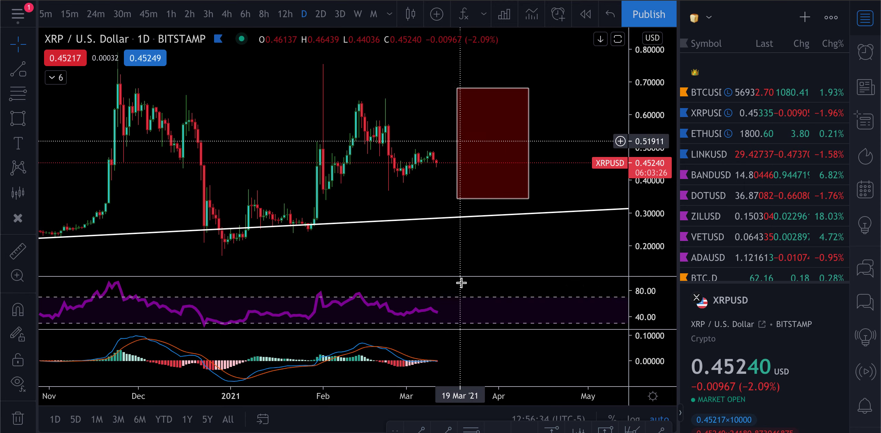
{"action": "double_click", "coordinate": [494, 355]}
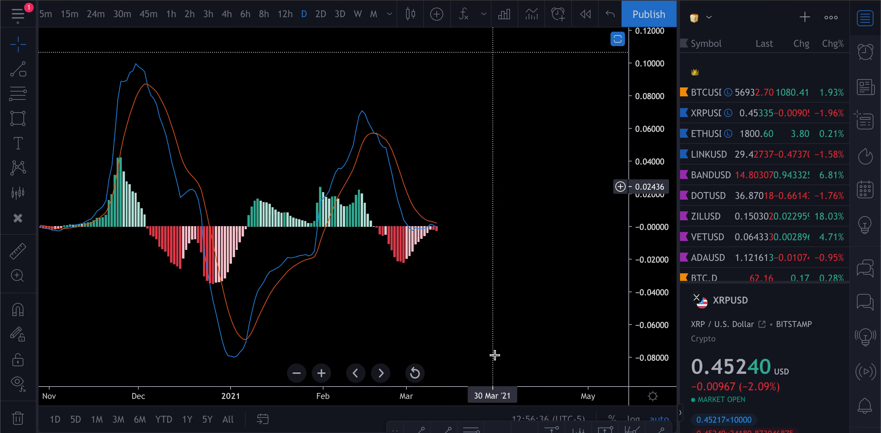
{"action": "double_click", "coordinate": [477, 257]}
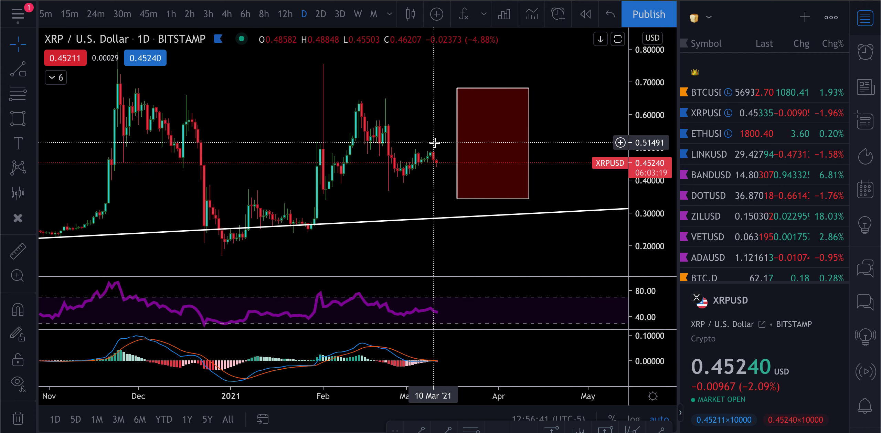
{"action": "scroll", "coordinate": [434, 142], "scroll_direction": "down", "scroll_amount": 2}
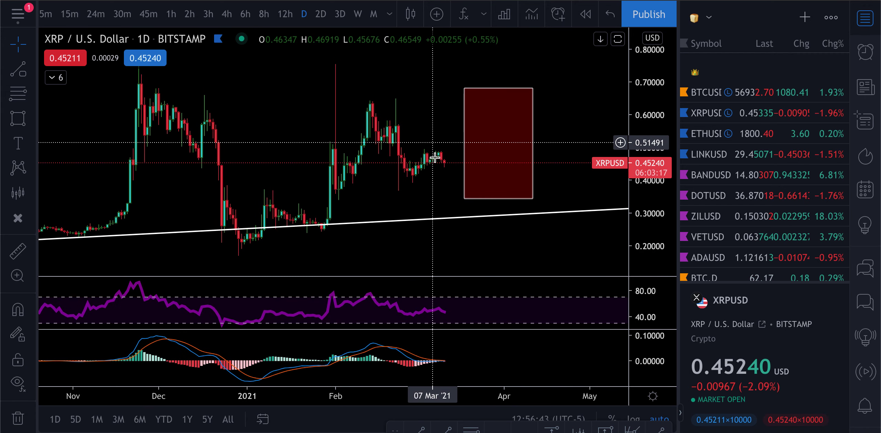
Maximize the XRP price pane, hiding RSI and MACD, then adjust zoom and time-axis position.
{"action": "double_click", "coordinate": [438, 186]}
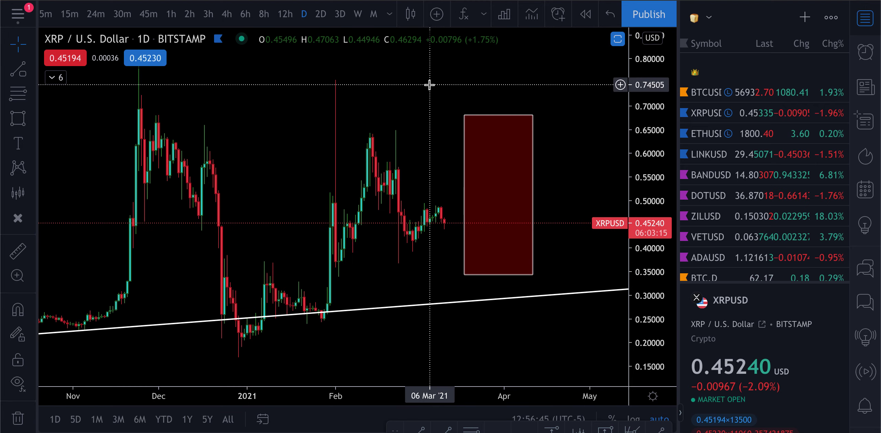
{"action": "scroll", "coordinate": [429, 85], "scroll_direction": "down", "scroll_amount": 4}
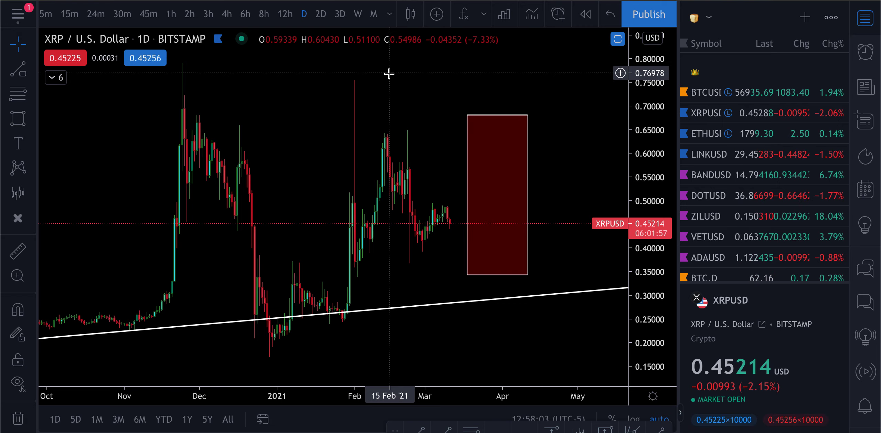
{"action": "scroll", "coordinate": [429, 136], "scroll_direction": "up", "scroll_amount": 3}
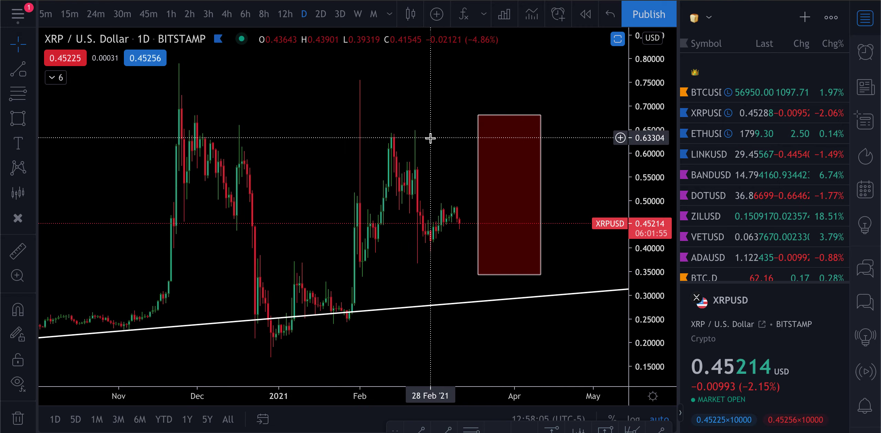
{"action": "scroll", "coordinate": [430, 138], "scroll_direction": "up", "scroll_amount": 1}
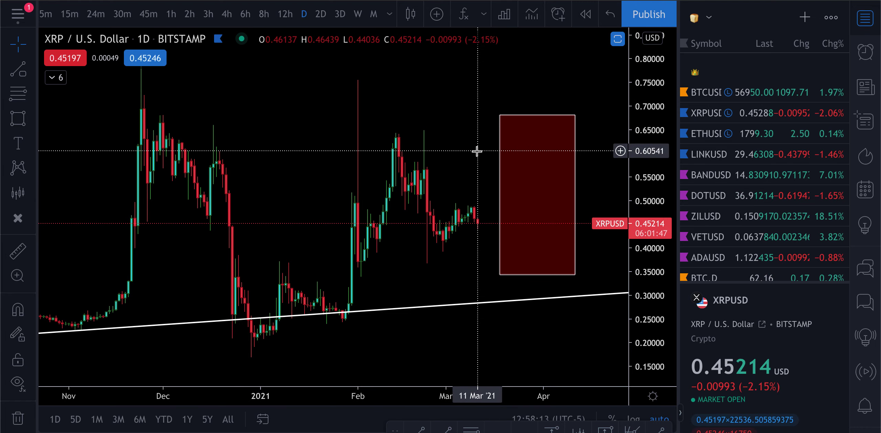
{"action": "scroll", "coordinate": [471, 180], "scroll_direction": "right", "scroll_amount": 3}
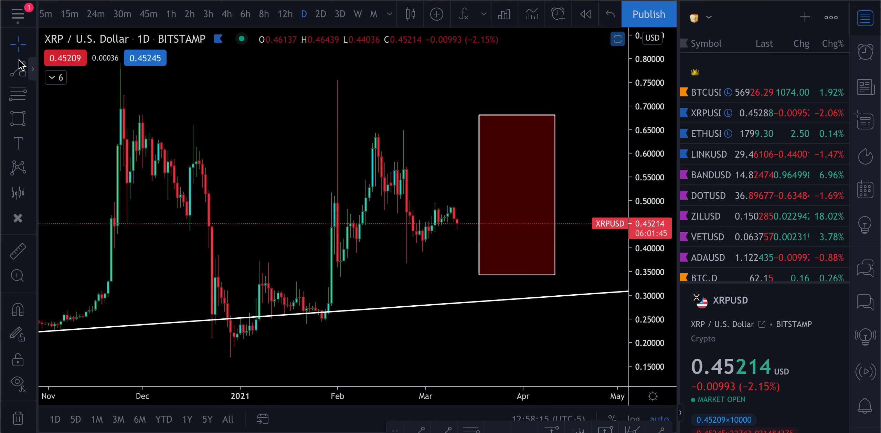
Draw two yellow descending channel lines, the lower one ending on the white support line.
{"action": "left_click", "coordinate": [31, 67]}
{"action": "left_click", "coordinate": [71, 58]}
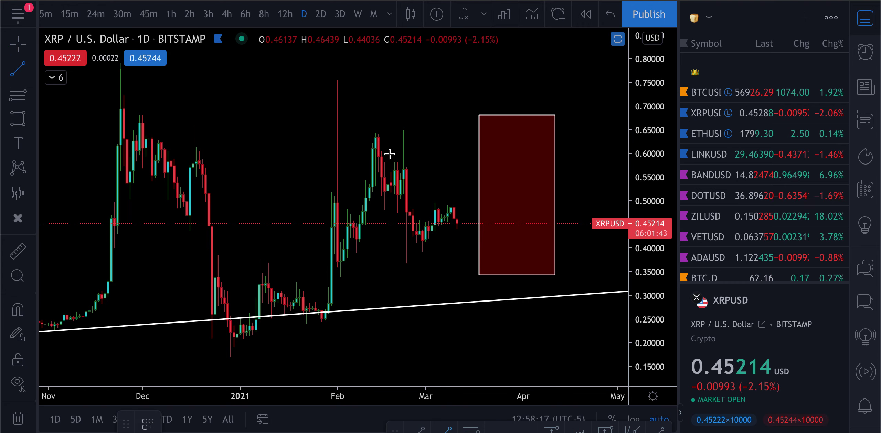
{"action": "left_click", "coordinate": [523, 267]}
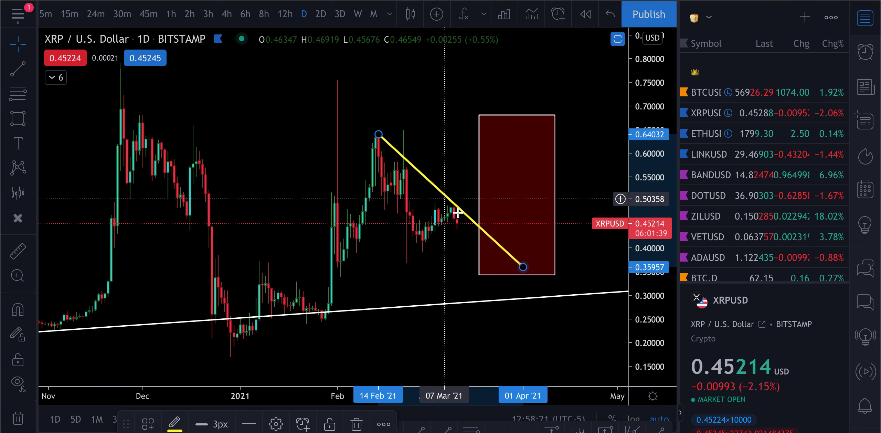
{"action": "left_click", "coordinate": [430, 142]}
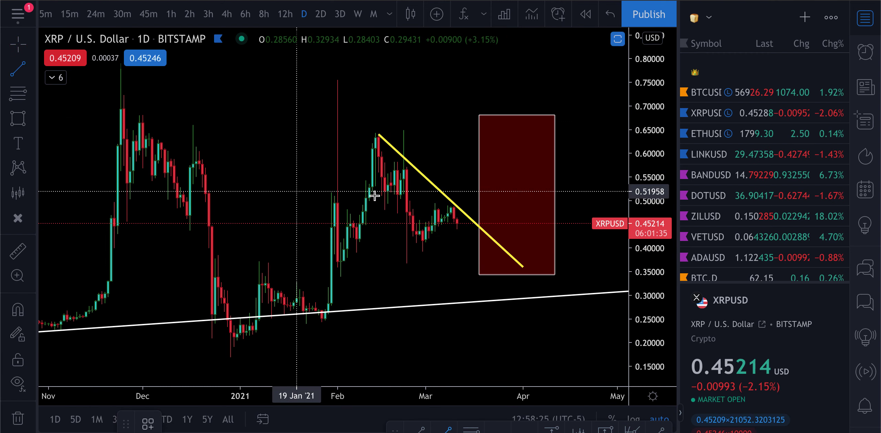
{"action": "left_click", "coordinate": [369, 183]}
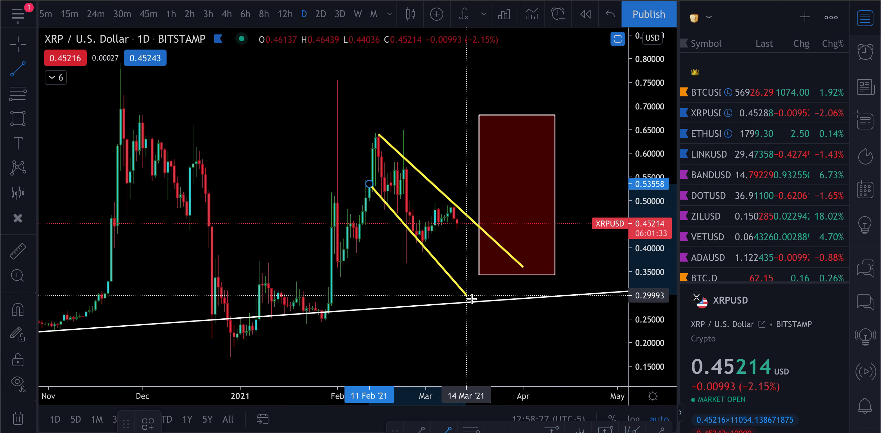
{"action": "left_click", "coordinate": [469, 302]}
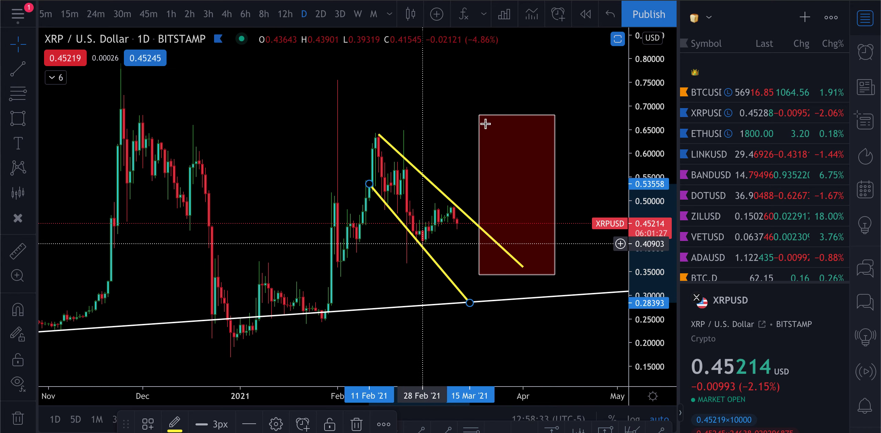
{"action": "left_click", "coordinate": [325, 317]}
Add a yellow line from the February peak and drag it to project upward to about 0.82.
{"action": "left_click", "coordinate": [18, 68]}
{"action": "left_click", "coordinate": [375, 132]}
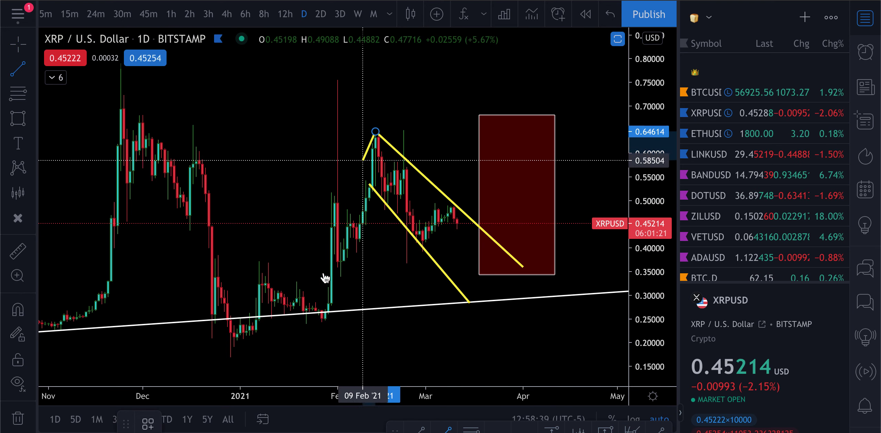
{"action": "left_click", "coordinate": [325, 317]}
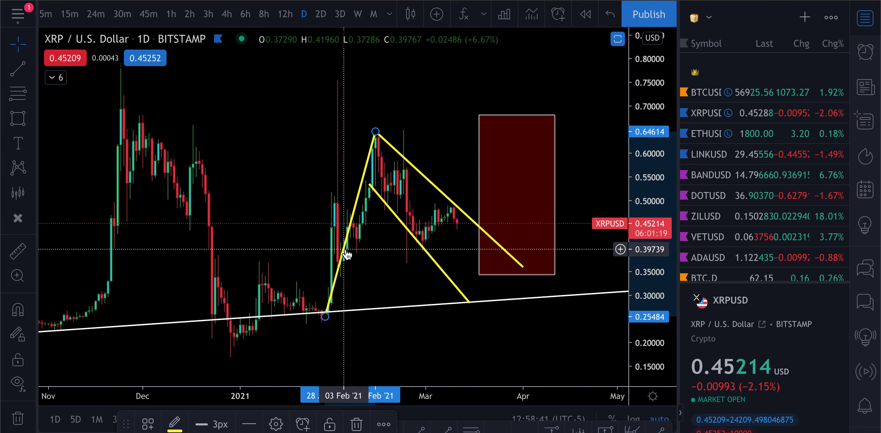
{"action": "left_click_drag", "start_coordinate": [346, 254], "coordinate": [508, 164]}
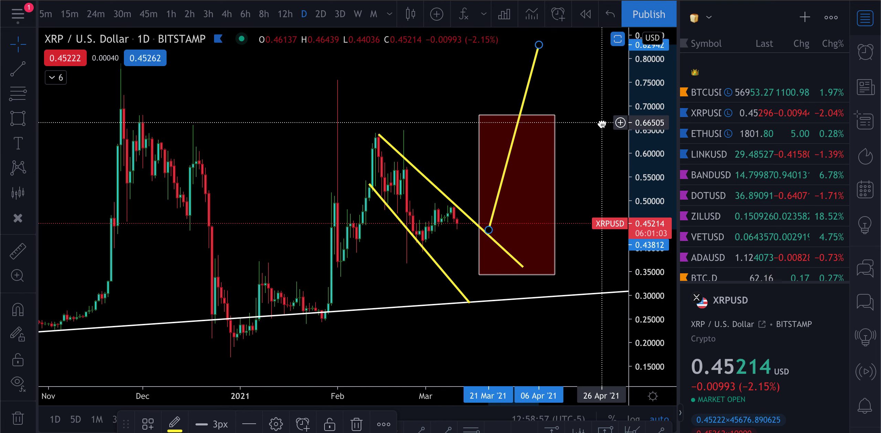
Delete the yellow rising projection line and squeeze the price scale to show more range.
{"action": "key", "text": "Delete"}
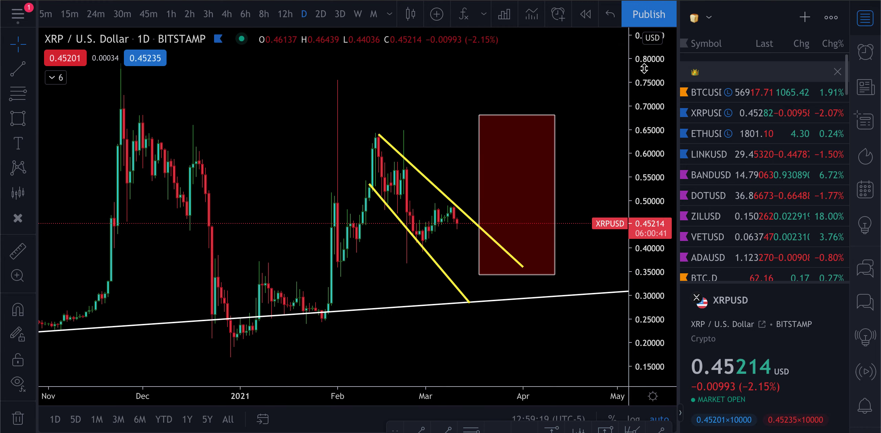
{"action": "left_click_drag", "start_coordinate": [648, 137], "coordinate": [649, 193]}
Reset the XRP chart view, pan and zoom out, and set the price axis to logarithmic.
{"action": "right_click", "coordinate": [404, 103]}
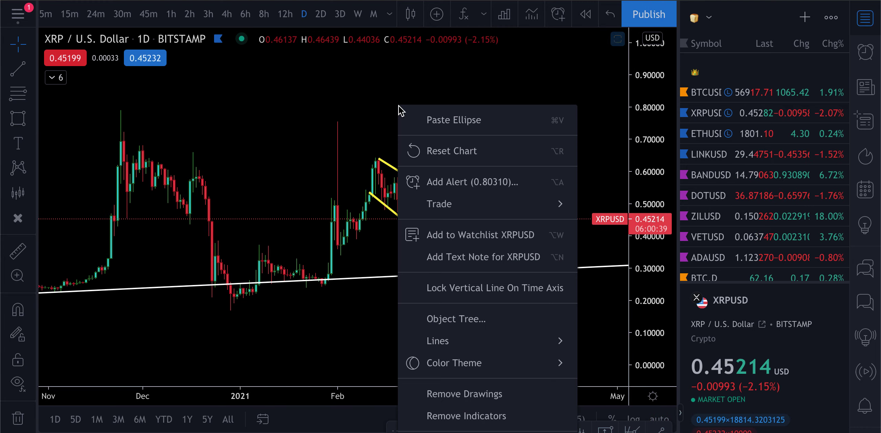
{"action": "left_click", "coordinate": [451, 151]}
{"action": "scroll", "coordinate": [451, 154], "scroll_direction": "right", "scroll_amount": 5}
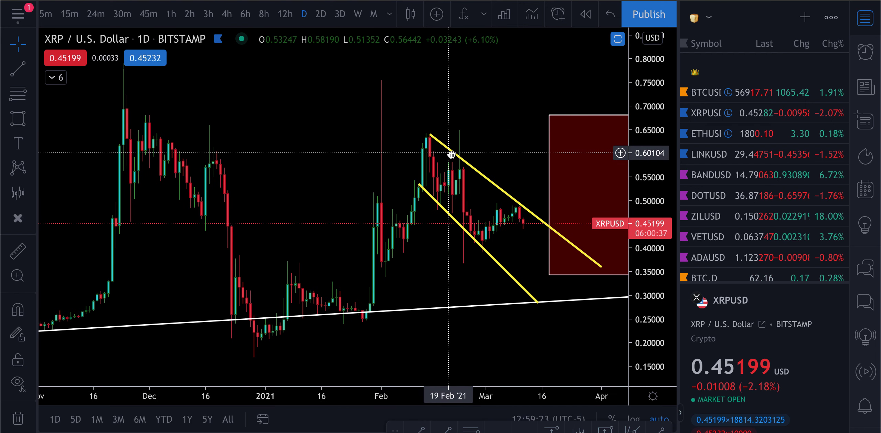
{"action": "scroll", "coordinate": [451, 154], "scroll_direction": "right", "scroll_amount": 1}
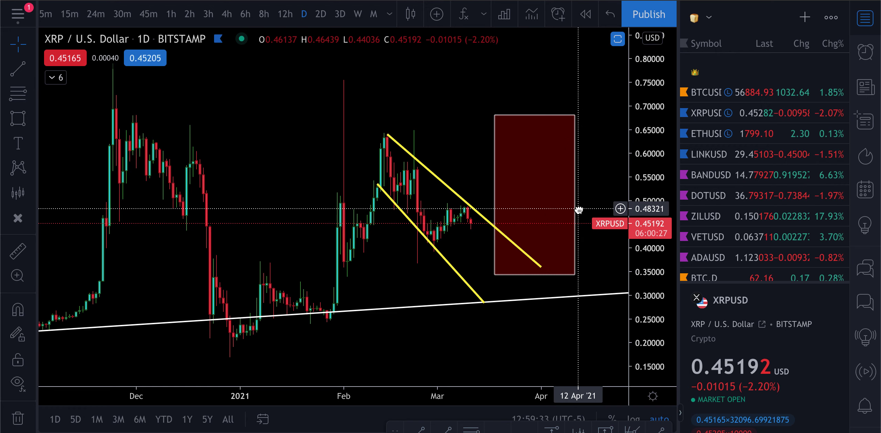
{"action": "scroll", "coordinate": [579, 210], "scroll_direction": "down", "scroll_amount": 4}
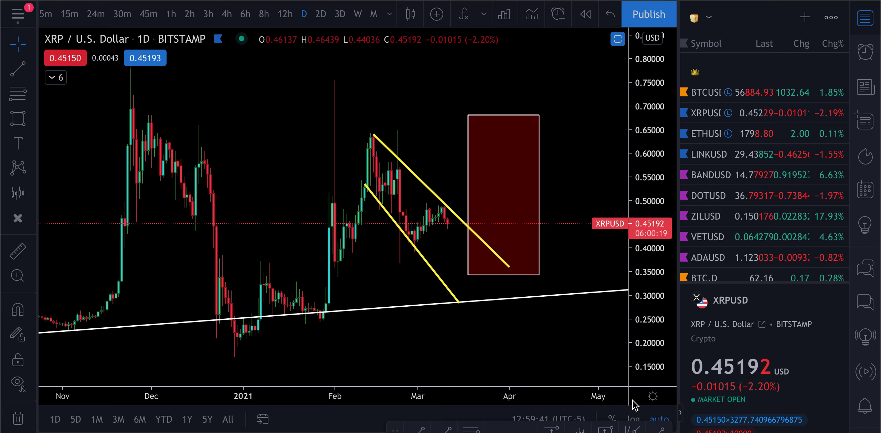
{"action": "left_click", "coordinate": [633, 419]}
{"action": "scroll", "coordinate": [466, 232], "scroll_direction": "down", "scroll_amount": 1}
{"action": "scroll", "coordinate": [468, 232], "scroll_direction": "down", "scroll_amount": 2}
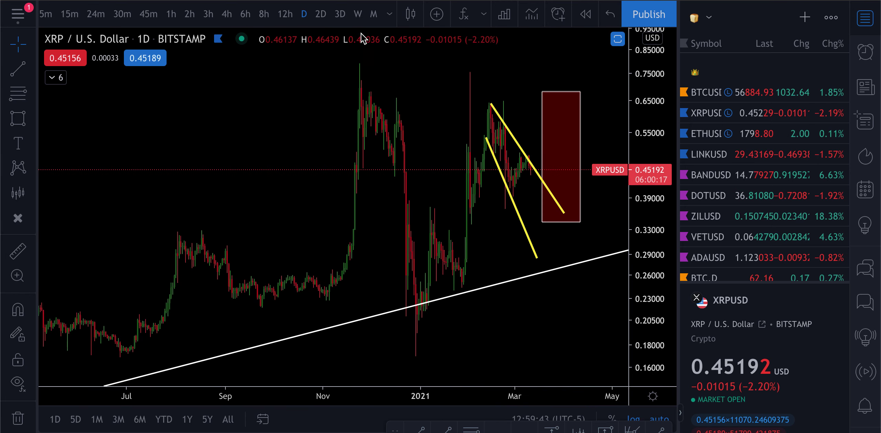
Review the drawings on the weekly XRP chart, then return to the 1D daily interval.
{"action": "left_click", "coordinate": [358, 13]}
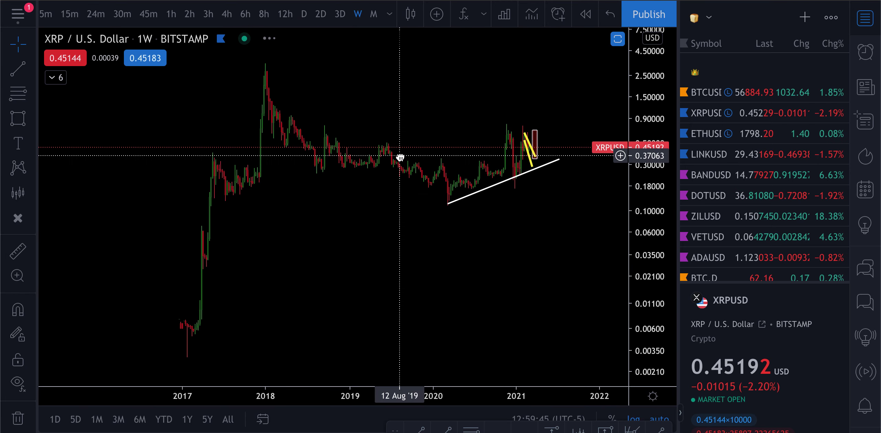
{"action": "scroll", "coordinate": [400, 157], "scroll_direction": "up", "scroll_amount": 3}
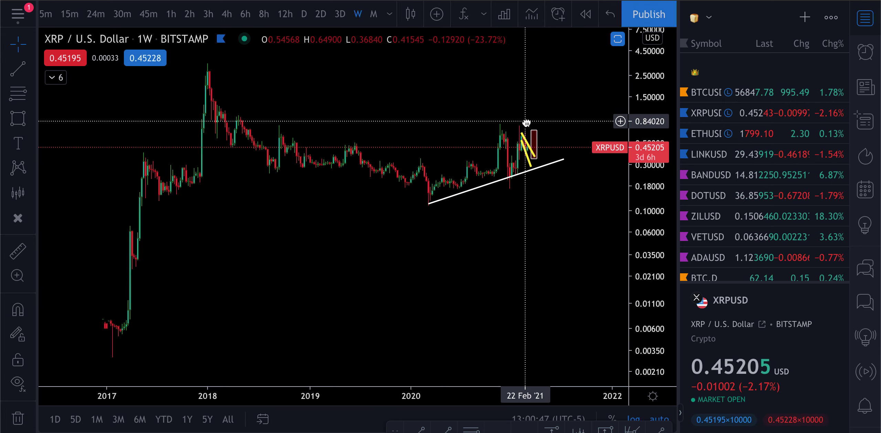
{"action": "scroll", "coordinate": [526, 122], "scroll_direction": "up", "scroll_amount": 3}
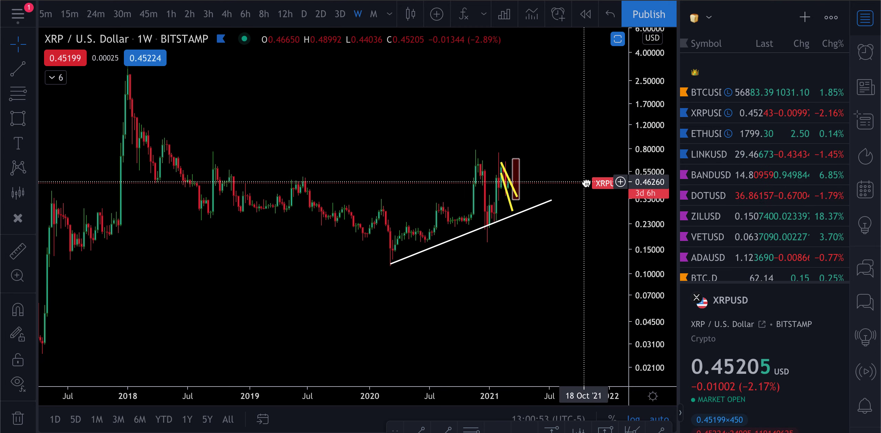
{"action": "scroll", "coordinate": [542, 187], "scroll_direction": "down", "scroll_amount": 2}
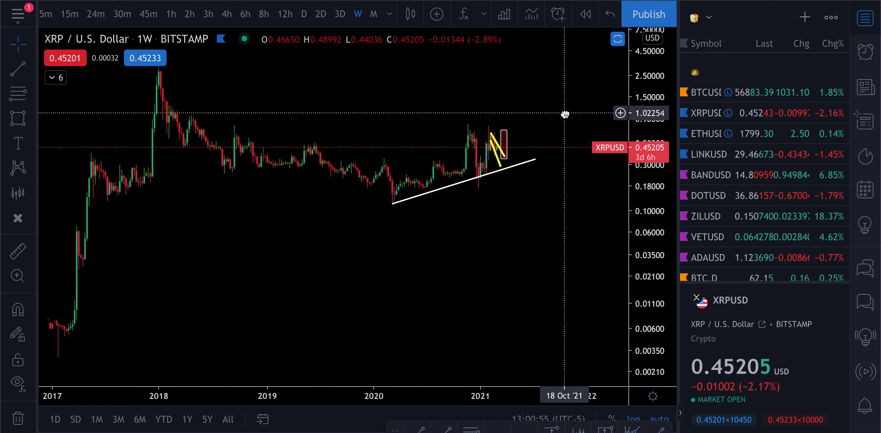
{"action": "scroll", "coordinate": [565, 114], "scroll_direction": "up", "scroll_amount": 1}
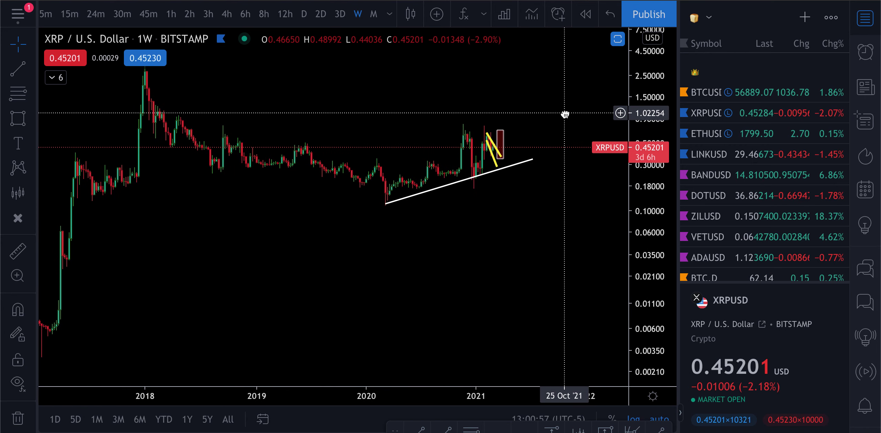
{"action": "scroll", "coordinate": [564, 114], "scroll_direction": "up", "scroll_amount": 5}
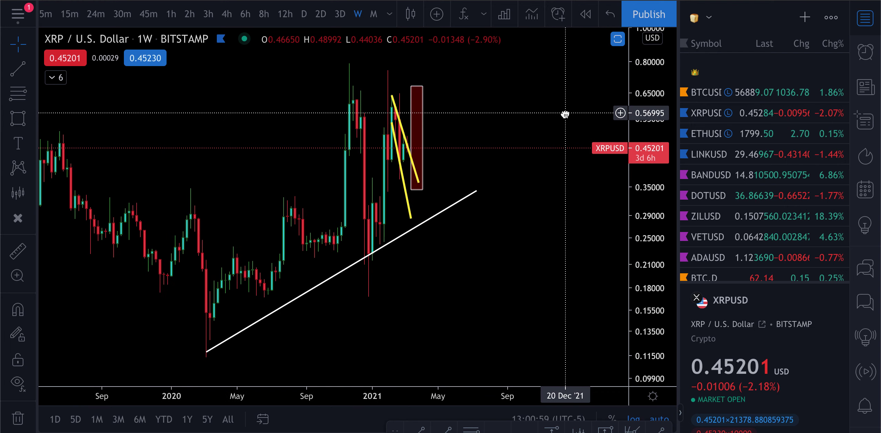
{"action": "left_click", "coordinate": [304, 16]}
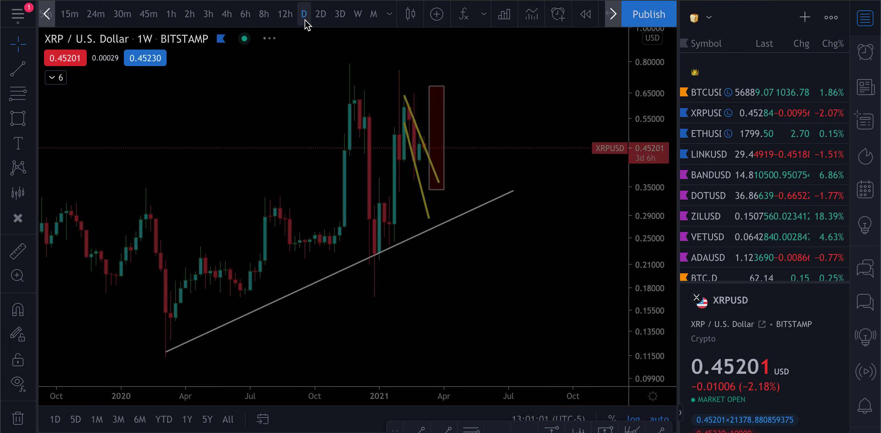
{"action": "scroll", "coordinate": [464, 153], "scroll_direction": "down", "scroll_amount": 8}
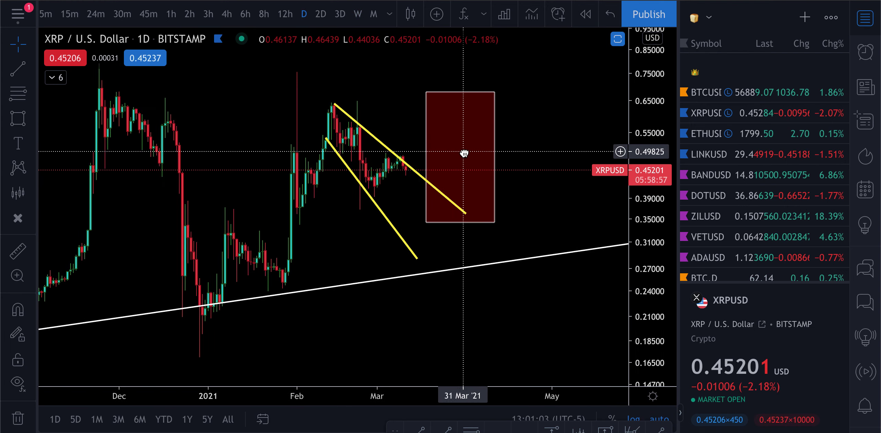
{"action": "scroll", "coordinate": [464, 153], "scroll_direction": "down", "scroll_amount": 8}
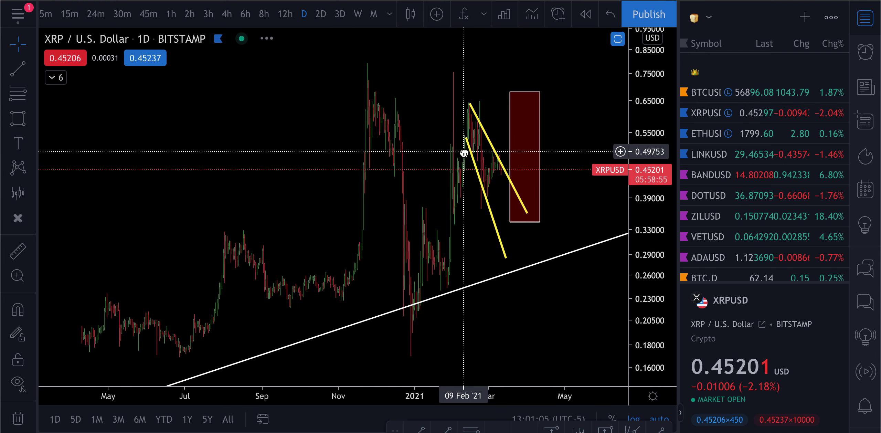
{"action": "scroll", "coordinate": [464, 153], "scroll_direction": "down", "scroll_amount": 5}
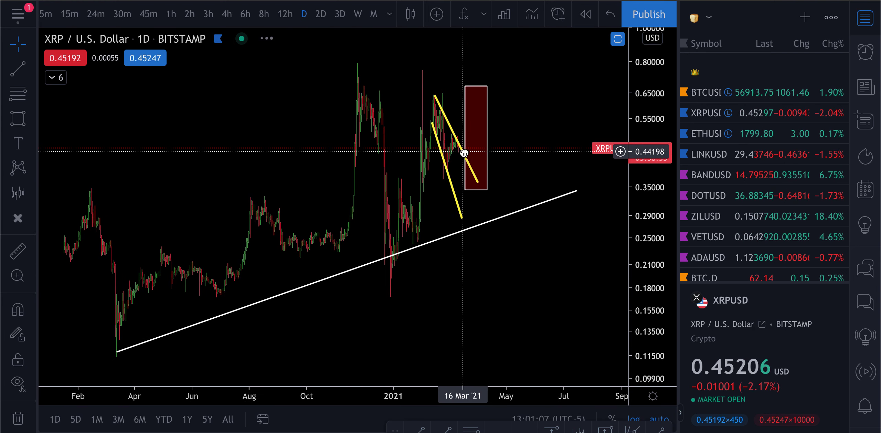
{"action": "scroll", "coordinate": [464, 153], "scroll_direction": "up", "scroll_amount": 6}
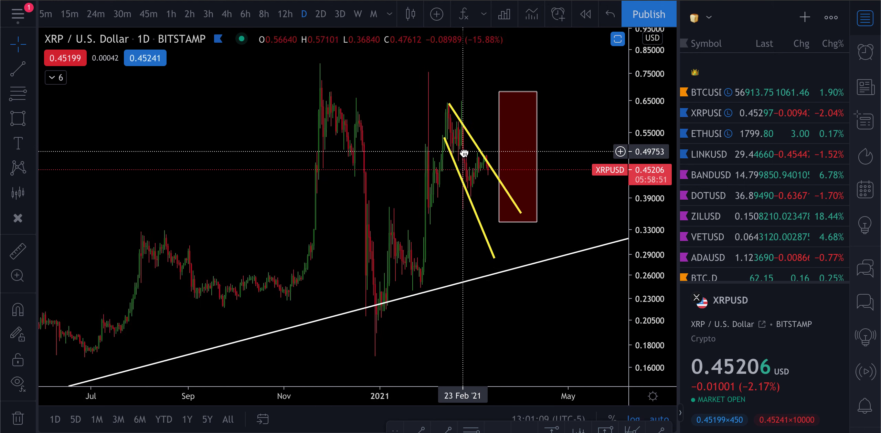
{"action": "scroll", "coordinate": [464, 154], "scroll_direction": "up", "scroll_amount": 3}
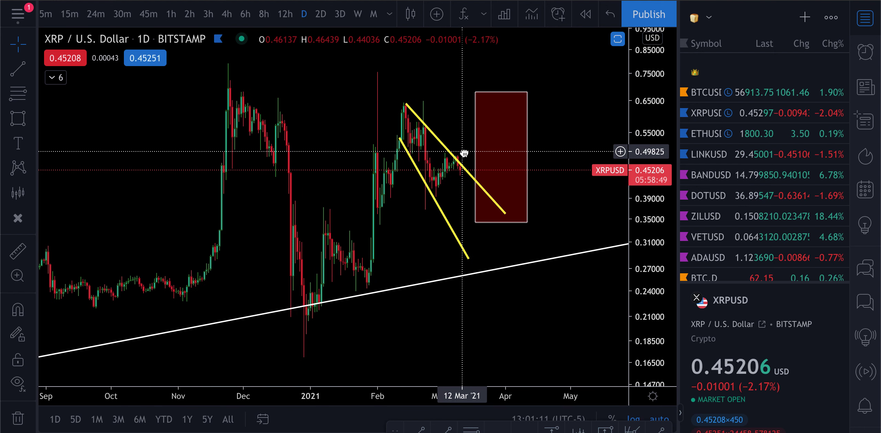
{"action": "scroll", "coordinate": [464, 154], "scroll_direction": "down", "scroll_amount": 1}
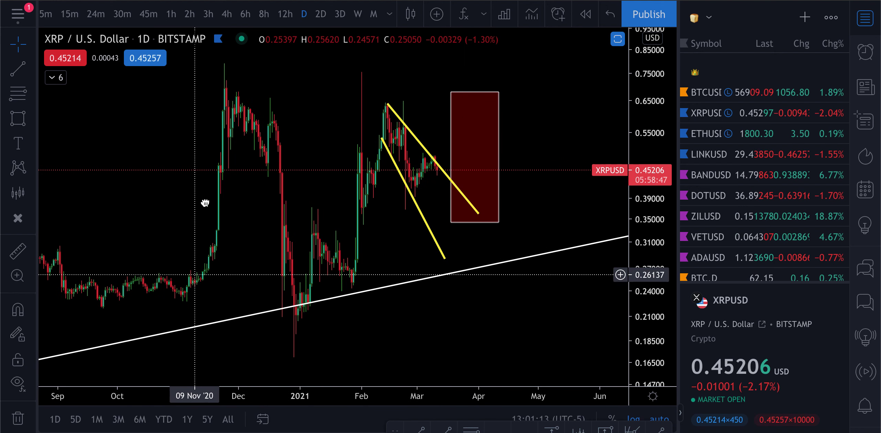
{"action": "scroll", "coordinate": [517, 87], "scroll_direction": "down", "scroll_amount": 3}
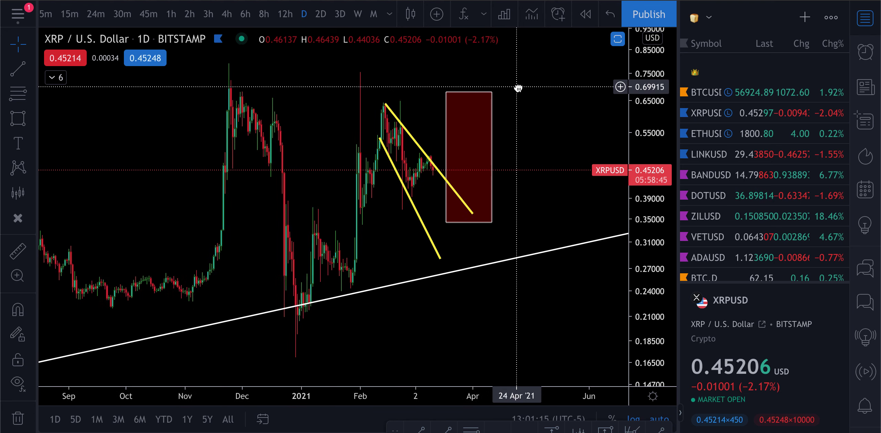
{"action": "scroll", "coordinate": [517, 88], "scroll_direction": "down", "scroll_amount": 1}
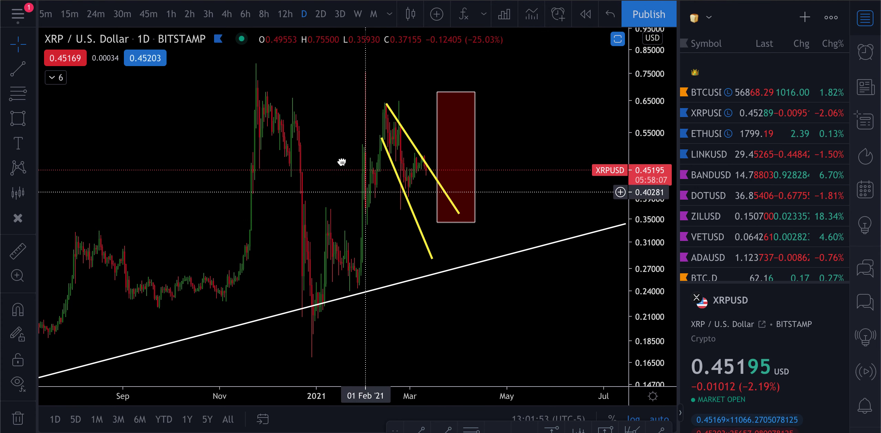
{"action": "scroll", "coordinate": [411, 244], "scroll_direction": "up", "scroll_amount": 2}
{"action": "scroll", "coordinate": [412, 244], "scroll_direction": "up", "scroll_amount": 3}
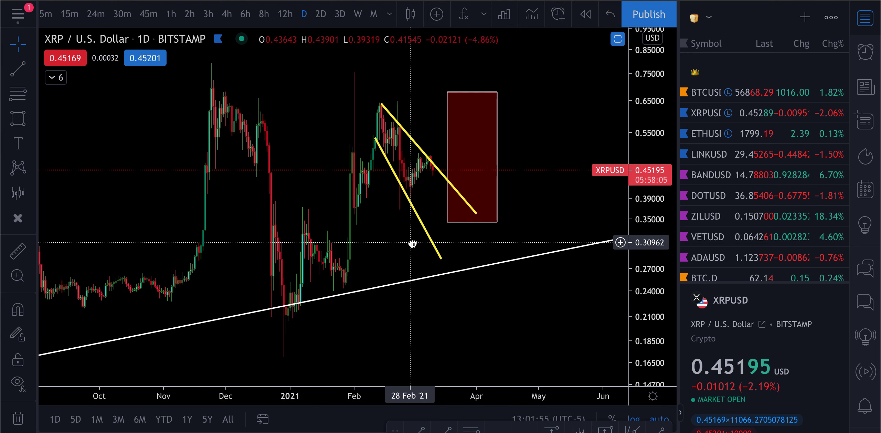
{"action": "scroll", "coordinate": [412, 243], "scroll_direction": "up", "scroll_amount": 2}
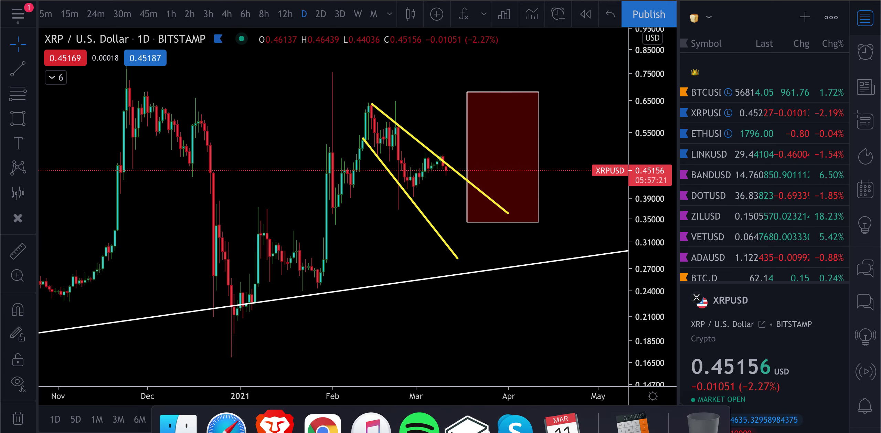
Bring up Calculator, clear the previous 76 result and move the window higher.
{"action": "left_click", "coordinate": [633, 426]}
{"action": "left_click", "coordinate": [122, 237]}
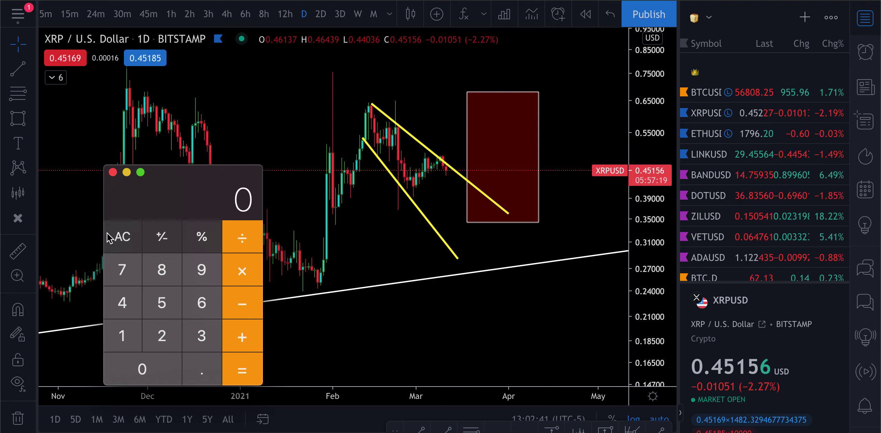
{"action": "left_click_drag", "start_coordinate": [191, 213], "coordinate": [393, 165]}
Add 3 + 28 + 20 + 21 to get 72, then hide the calculator.
{"action": "left_click", "coordinate": [406, 288]}
{"action": "left_click", "coordinate": [446, 291]}
{"action": "left_click", "coordinate": [365, 289]}
{"action": "left_click", "coordinate": [367, 238]}
{"action": "left_click", "coordinate": [441, 300]}
{"action": "left_click", "coordinate": [367, 291]}
{"action": "left_click", "coordinate": [383, 310]}
{"action": "left_click", "coordinate": [437, 291]}
{"action": "left_click", "coordinate": [364, 290]}
{"action": "left_click", "coordinate": [325, 289]}
{"action": "left_click", "coordinate": [455, 331]}
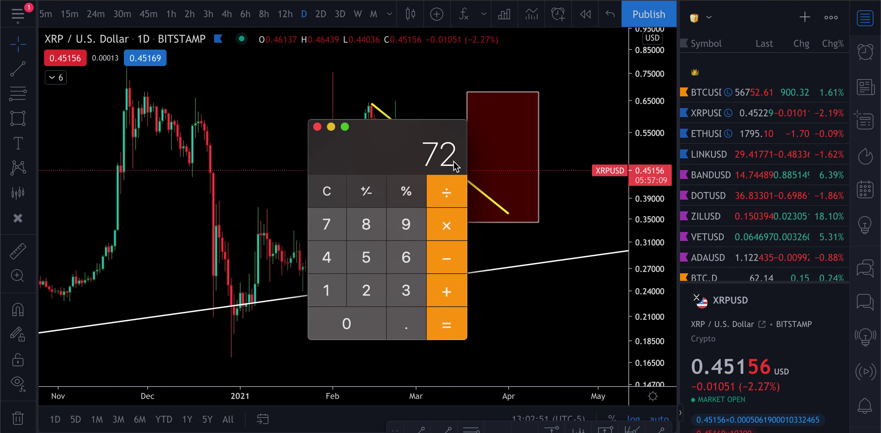
{"action": "key", "text": "super+Tab"}
{"action": "key", "text": "super+Tab"}
{"action": "scroll", "coordinate": [381, 97], "scroll_direction": "up", "scroll_amount": 7}
Replace XRP with 'bitcoin' in Gematrinator to see its English Ordinal value of 72.
{"action": "mouse_move", "coordinate": [272, 148]}
{"action": "left_click", "coordinate": [295, 243]}
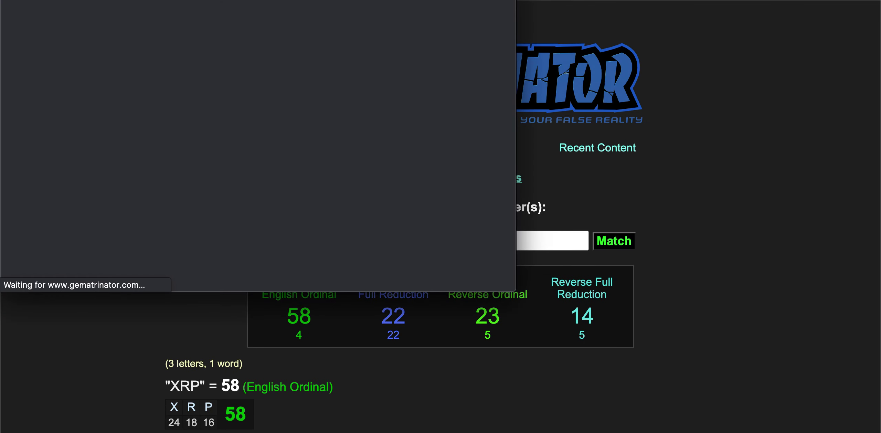
{"action": "key", "text": "super+w"}
{"action": "left_click", "coordinate": [340, 241]}
{"action": "key", "text": "super+a"}
{"action": "type", "text": "bitcoin"}
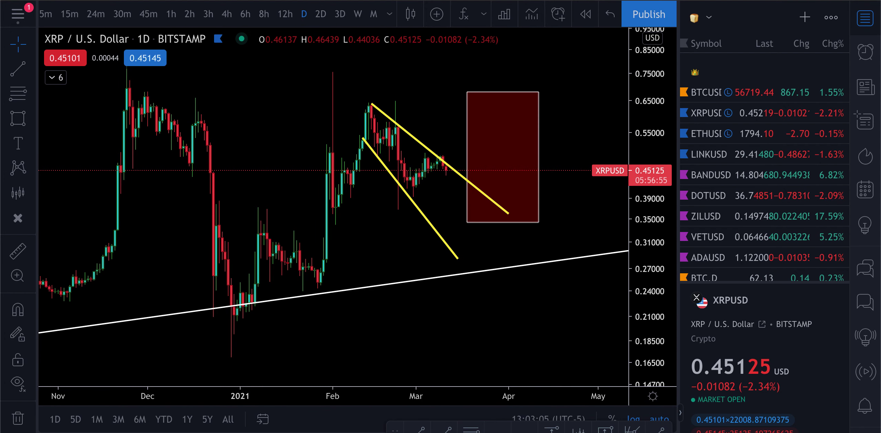
{"action": "mouse_move", "coordinate": [561, 427]}
{"action": "left_click", "coordinate": [635, 423]}
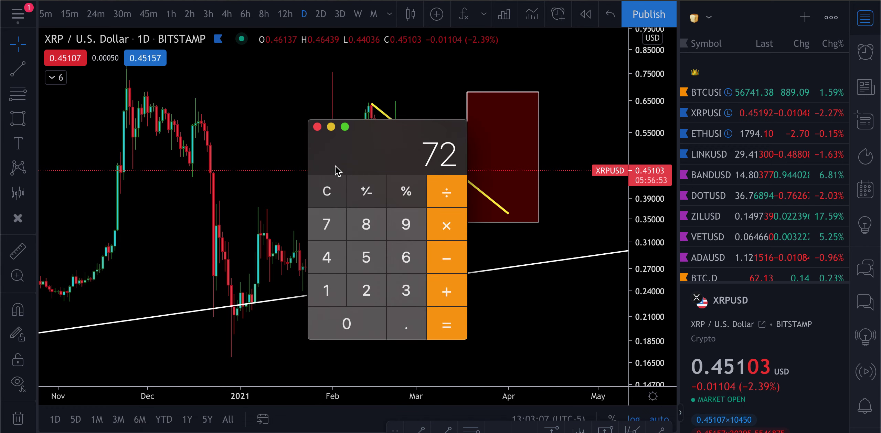
{"action": "left_click", "coordinate": [509, 251]}
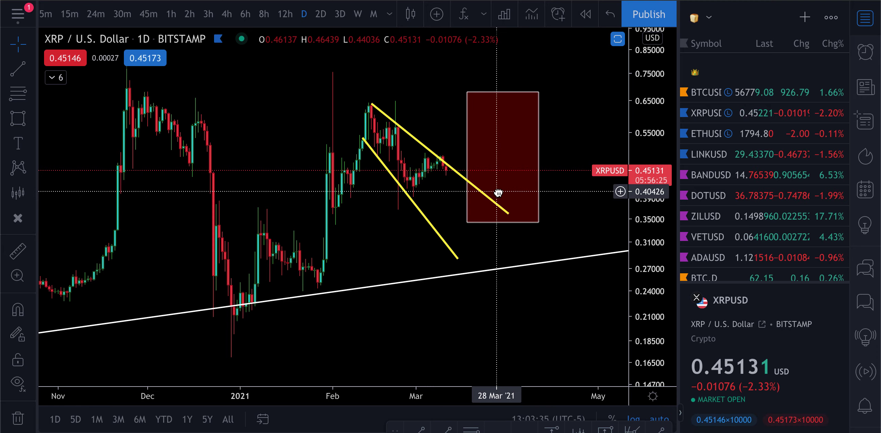
{"action": "scroll", "coordinate": [501, 194], "scroll_direction": "down", "scroll_amount": 2}
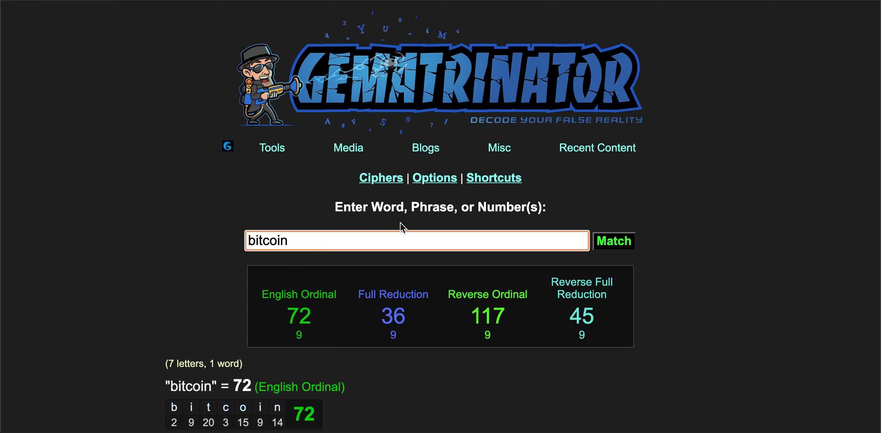
{"action": "scroll", "coordinate": [400, 222], "scroll_direction": "down", "scroll_amount": 5}
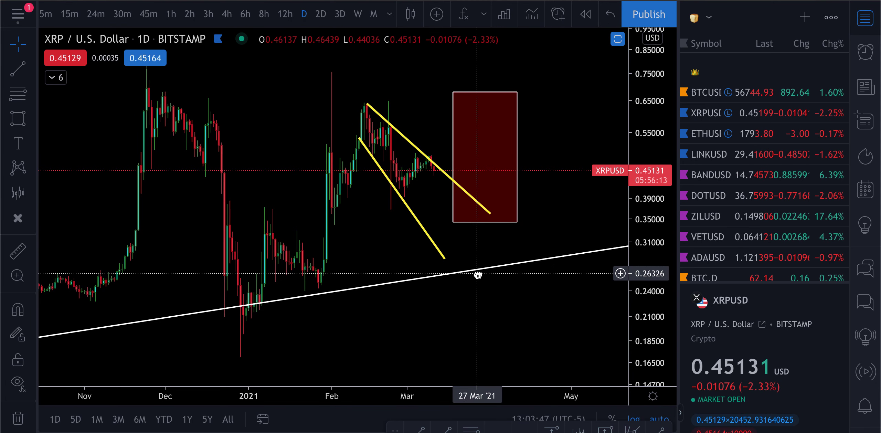
Bring Calculator back, clear 72, enter 76 and clear it again.
{"action": "left_click", "coordinate": [632, 420]}
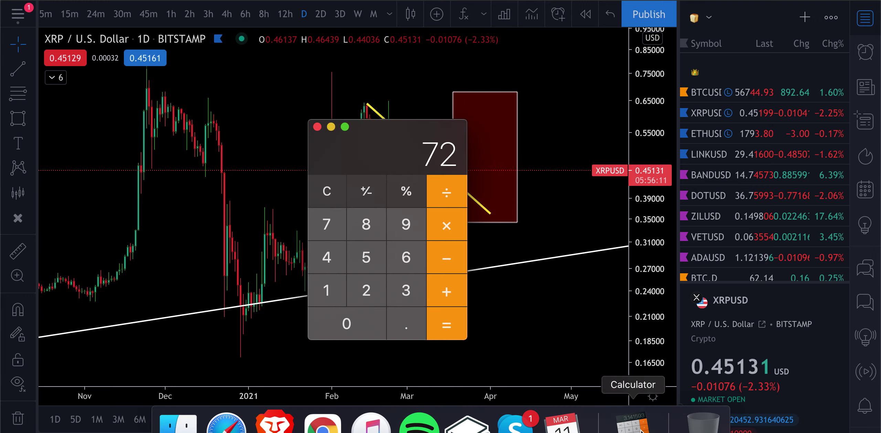
{"action": "left_click", "coordinate": [338, 191]}
{"action": "left_click", "coordinate": [328, 226]}
{"action": "left_click", "coordinate": [405, 250]}
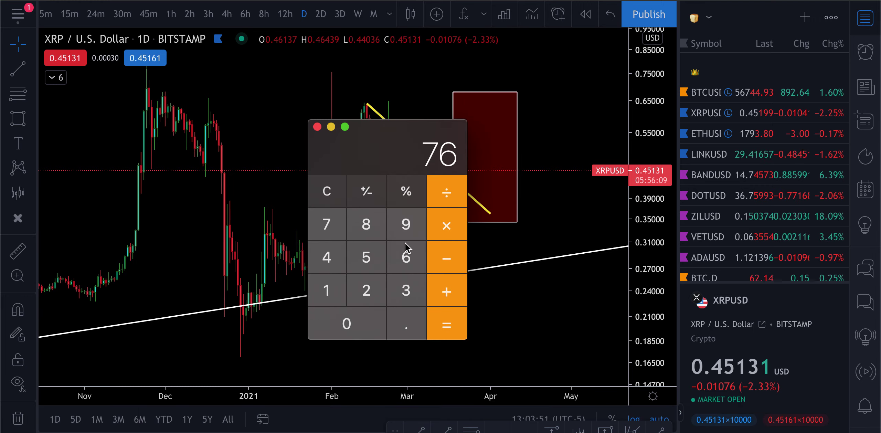
{"action": "left_click", "coordinate": [330, 192]}
Add 5 + 30 + 20 + 21 to confirm 76, then return to the XRP chart.
{"action": "left_click", "coordinate": [367, 259]}
{"action": "left_click", "coordinate": [448, 291]}
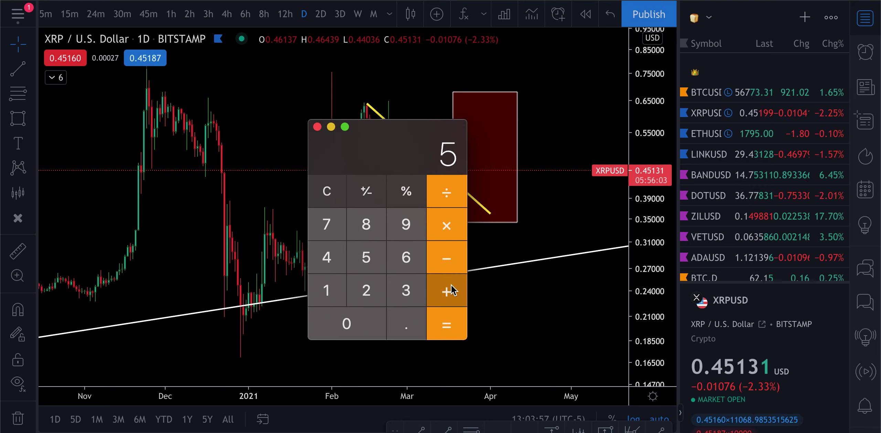
{"action": "left_click", "coordinate": [405, 291]}
{"action": "left_click", "coordinate": [355, 319]}
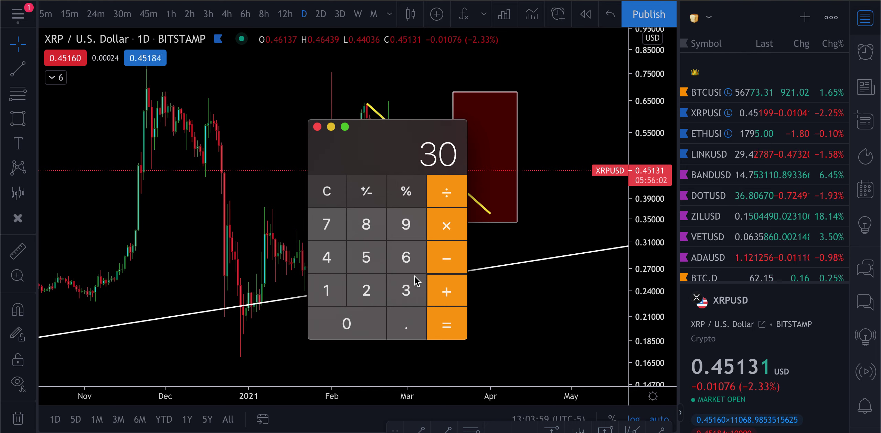
{"action": "left_click", "coordinate": [452, 289]}
{"action": "left_click", "coordinate": [366, 290]}
{"action": "left_click", "coordinate": [349, 321]}
{"action": "left_click", "coordinate": [442, 300]}
{"action": "left_click", "coordinate": [366, 291]}
{"action": "left_click", "coordinate": [338, 294]}
{"action": "left_click", "coordinate": [448, 325]}
{"action": "left_click", "coordinate": [562, 123]}
{"action": "scroll", "coordinate": [562, 123], "scroll_direction": "down", "scroll_amount": 3}
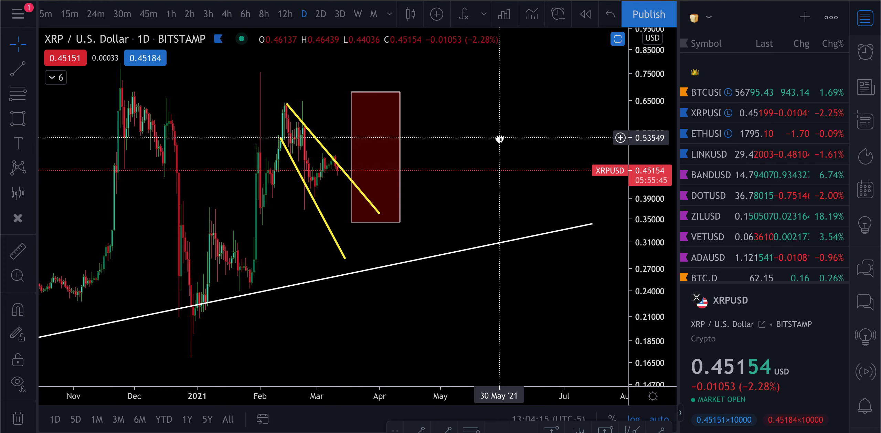
Zoom the XRP daily chart and switch its price scale from logarithmic to linear.
{"action": "scroll", "coordinate": [500, 139], "scroll_direction": "down", "scroll_amount": 3}
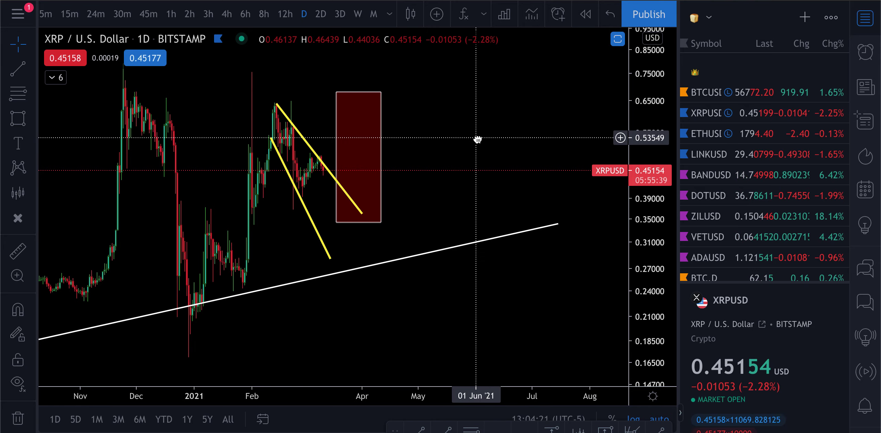
{"action": "scroll", "coordinate": [478, 140], "scroll_direction": "up", "scroll_amount": 3}
{"action": "scroll", "coordinate": [478, 139], "scroll_direction": "up", "scroll_amount": 4}
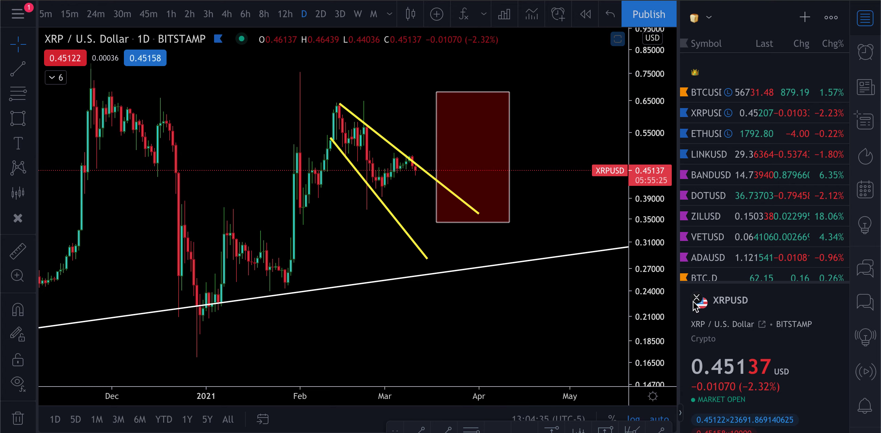
{"action": "left_click", "coordinate": [633, 419]}
{"action": "scroll", "coordinate": [512, 299], "scroll_direction": "down", "scroll_amount": 5}
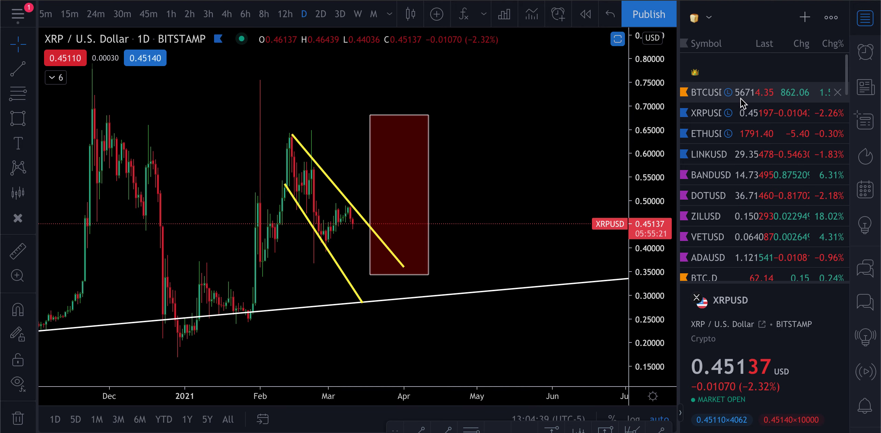
{"action": "scroll", "coordinate": [473, 157], "scroll_direction": "down", "scroll_amount": 1}
{"action": "scroll", "coordinate": [472, 157], "scroll_direction": "down", "scroll_amount": 1}
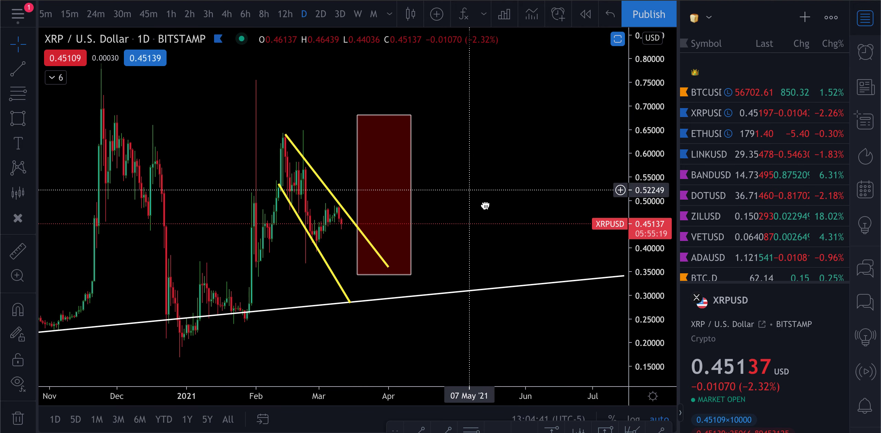